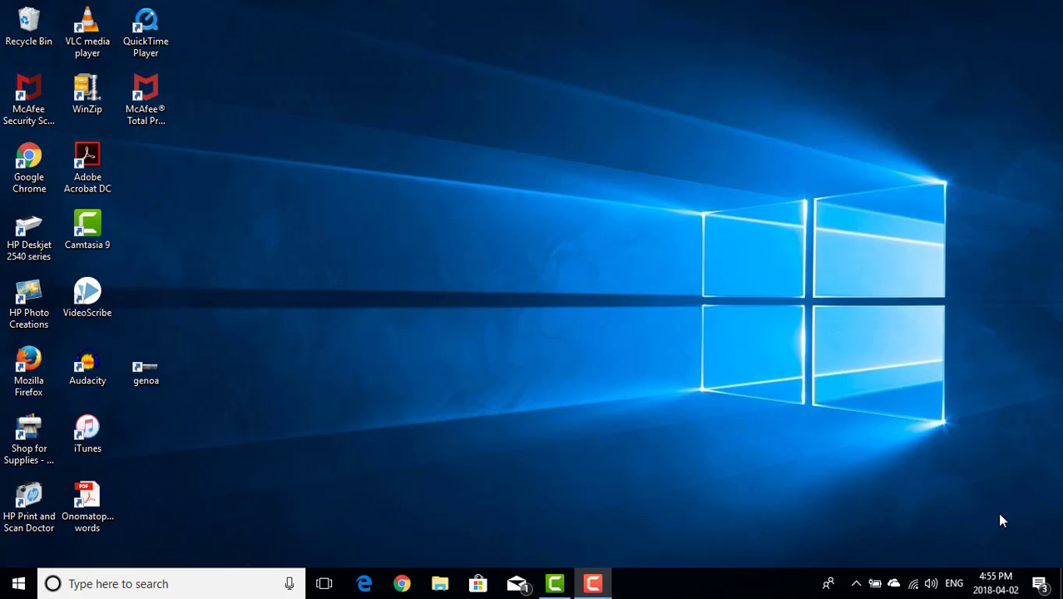
Launch Chrome, go to Google Classroom and open the Grade 8 Science class stream.
left_click(401, 585)
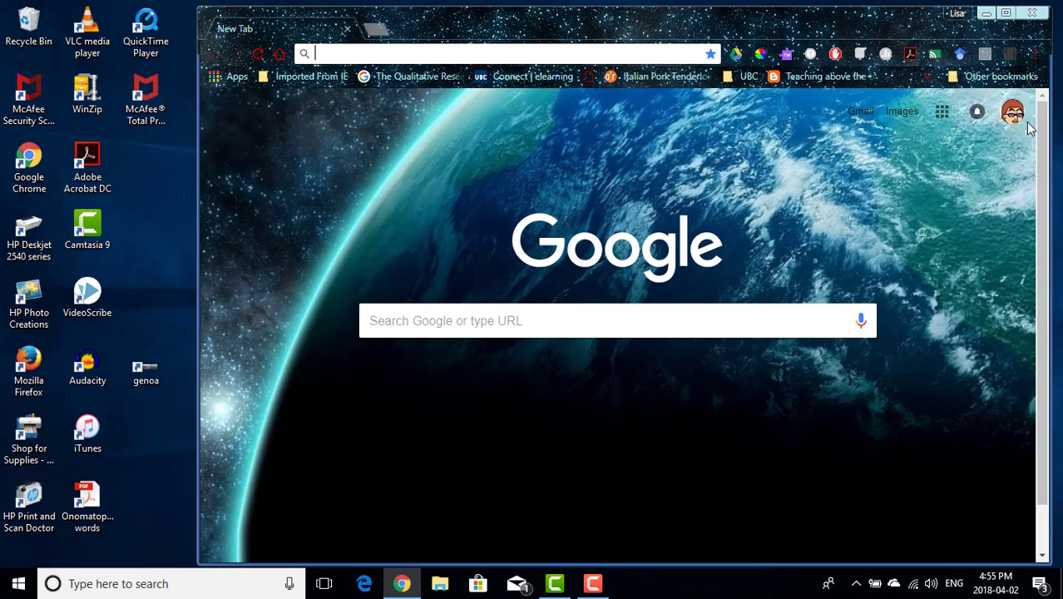
left_click(942, 112)
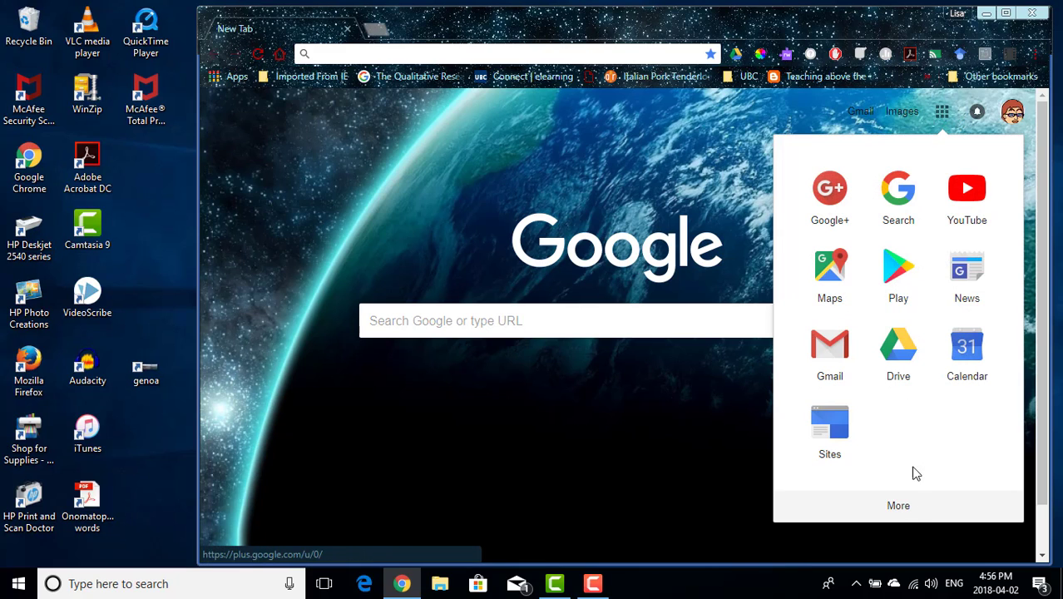
left_click(902, 506)
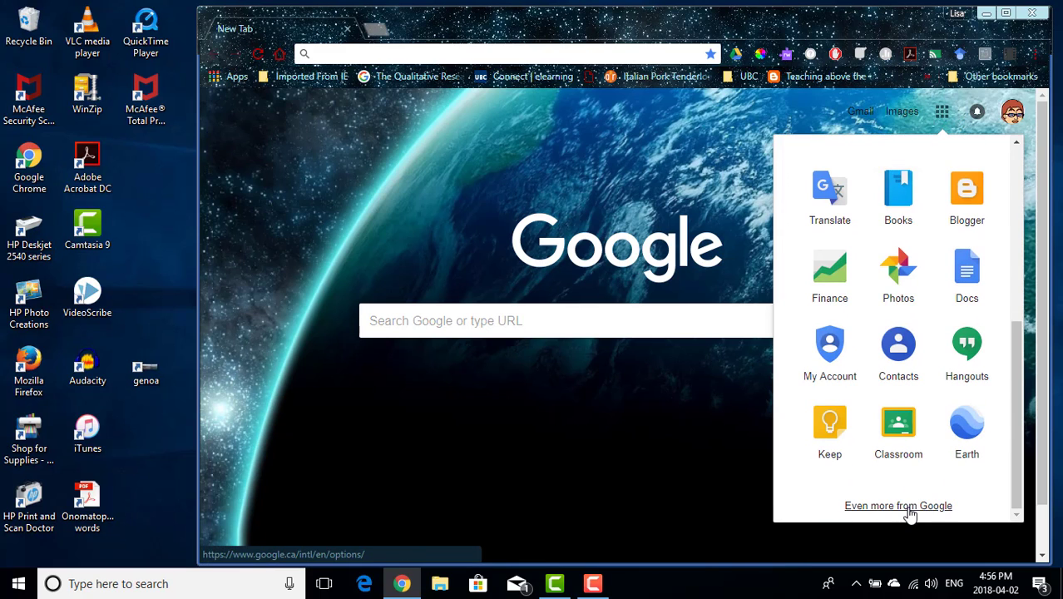
left_click(902, 430)
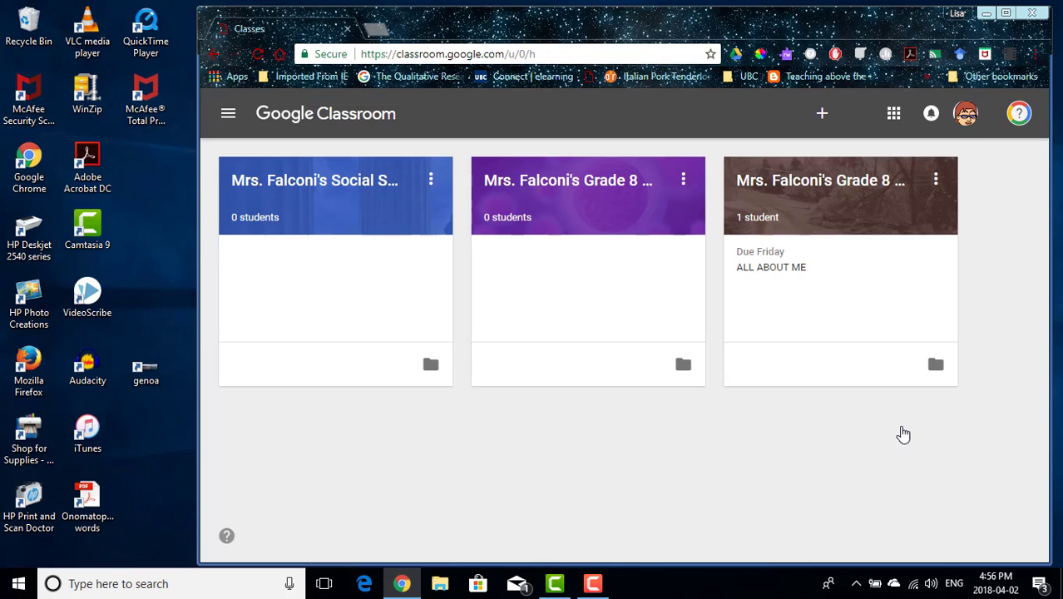
left_click(561, 185)
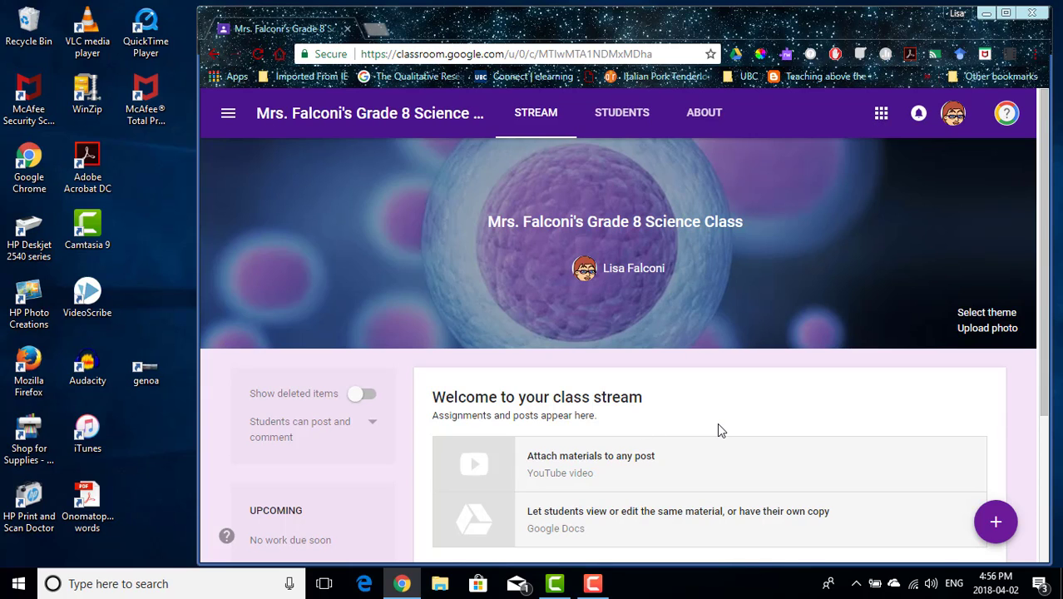
scroll(649, 545, "down", 2)
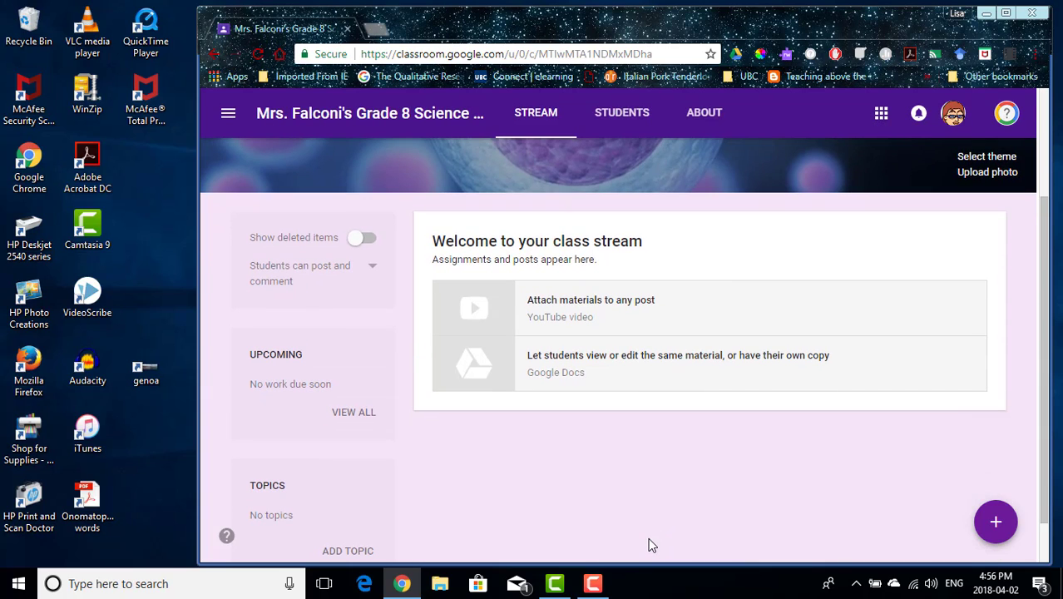
scroll(653, 545, "up", 2)
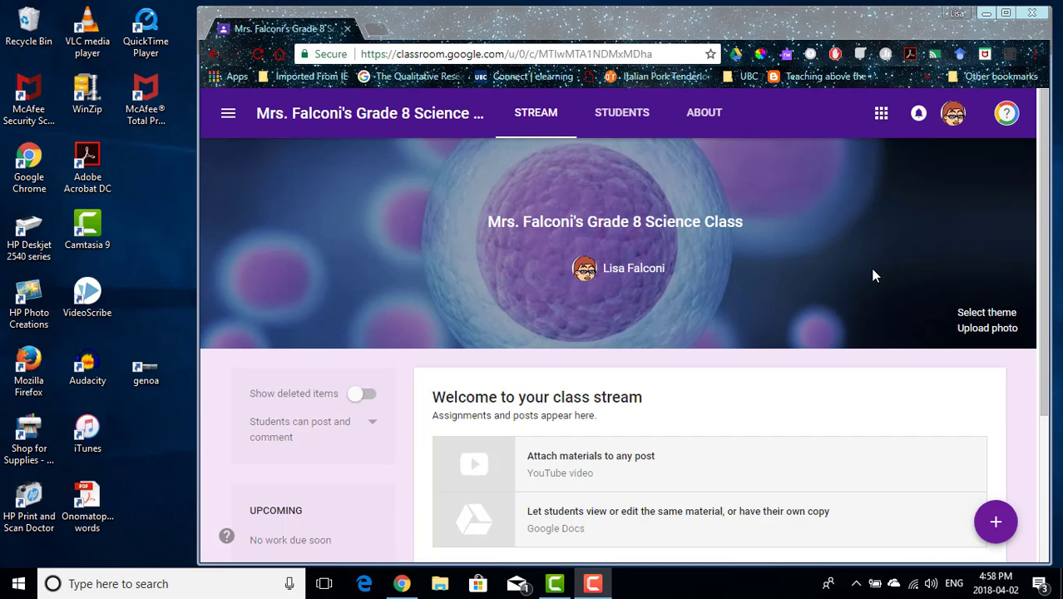
left_click(997, 316)
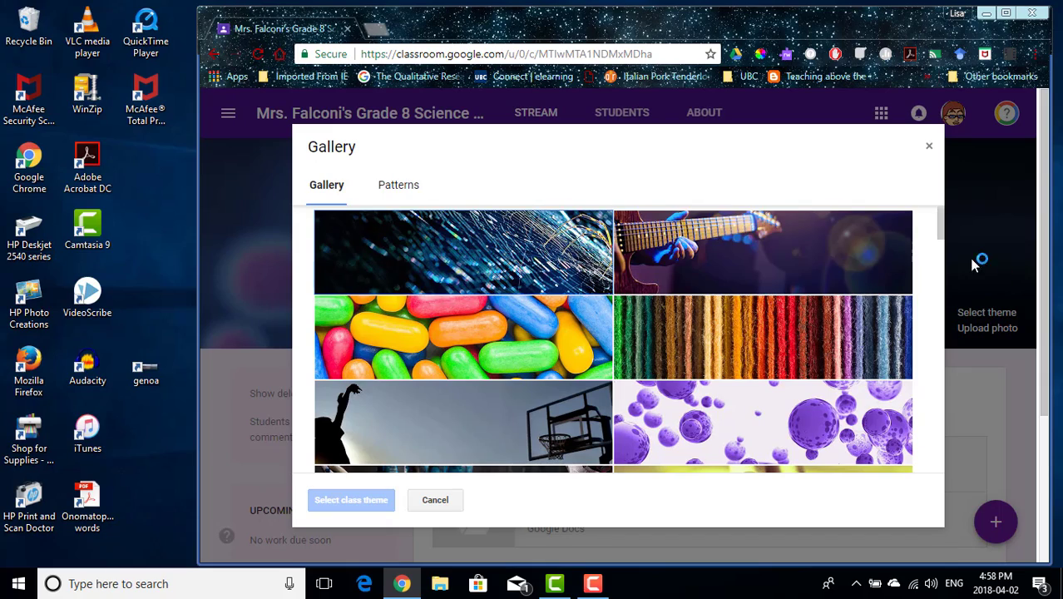
mouse_move(941, 223)
left_mouse_down()
mouse_move(940, 428)
mouse_move(943, 221)
left_mouse_up()
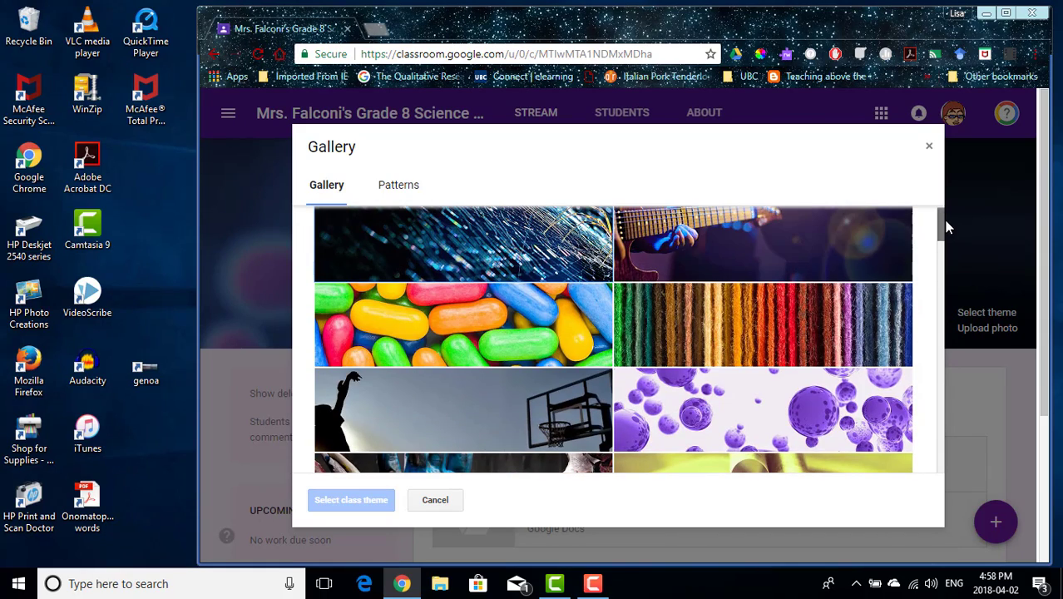
left_click(399, 188)
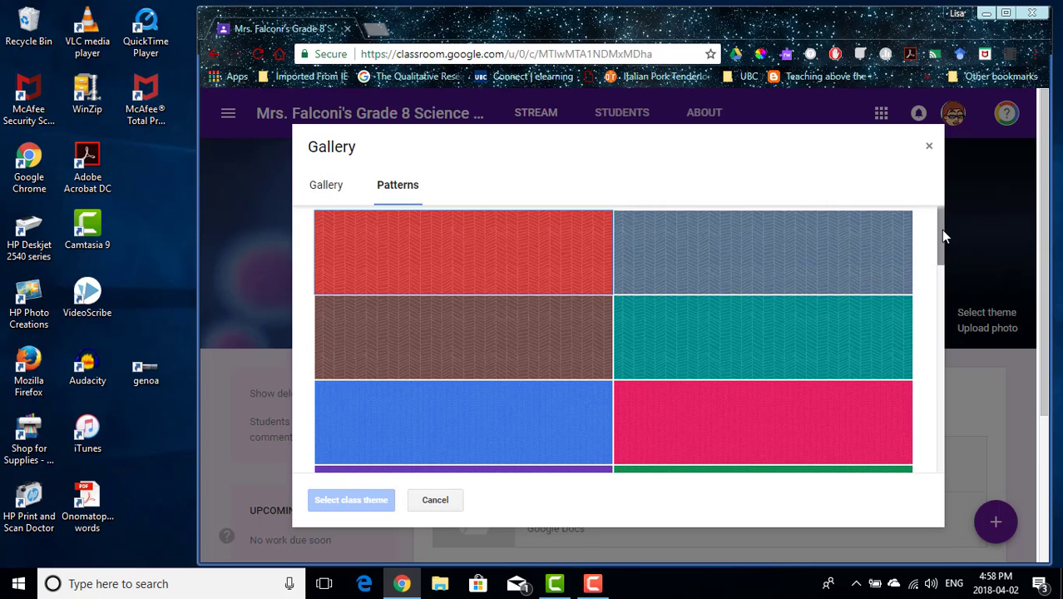
left_click_drag(941, 229, 945, 364)
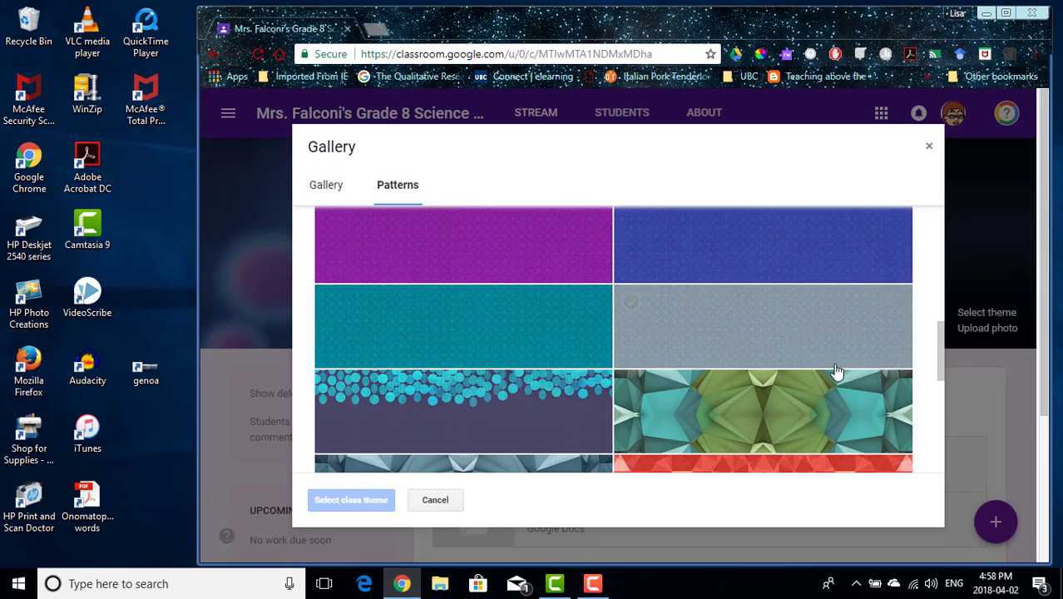
left_click(791, 396)
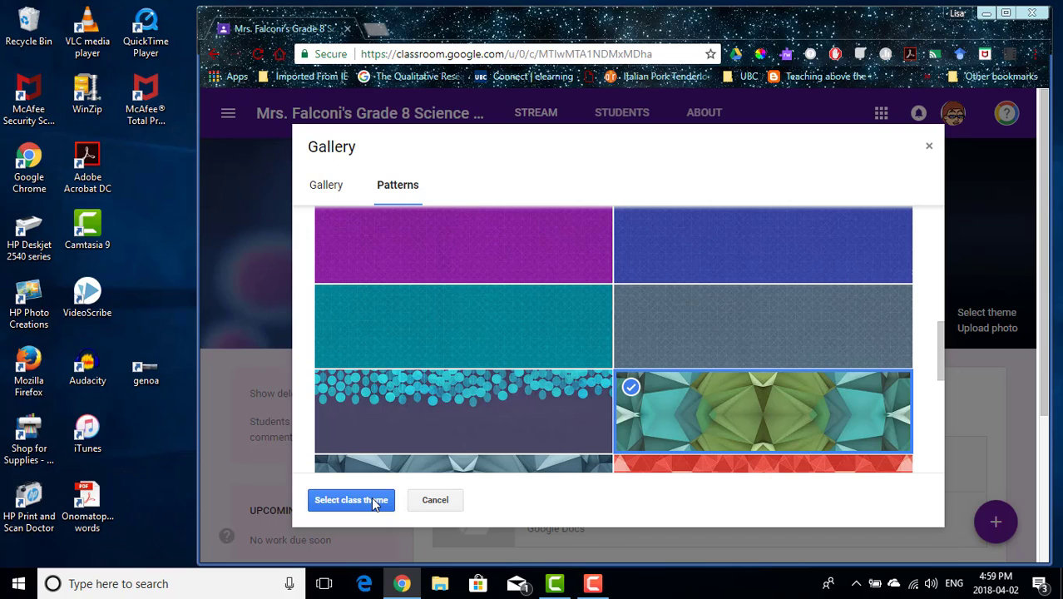
left_click(435, 502)
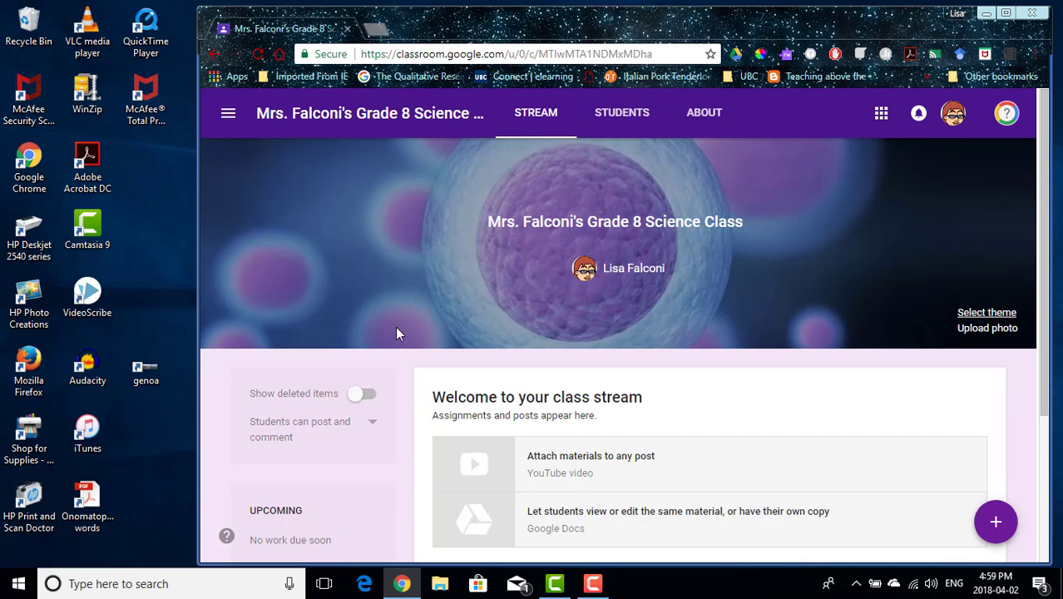
Upload the beach photo from the Pictures folder and apply it as the class theme with the default crop.
left_click(967, 331)
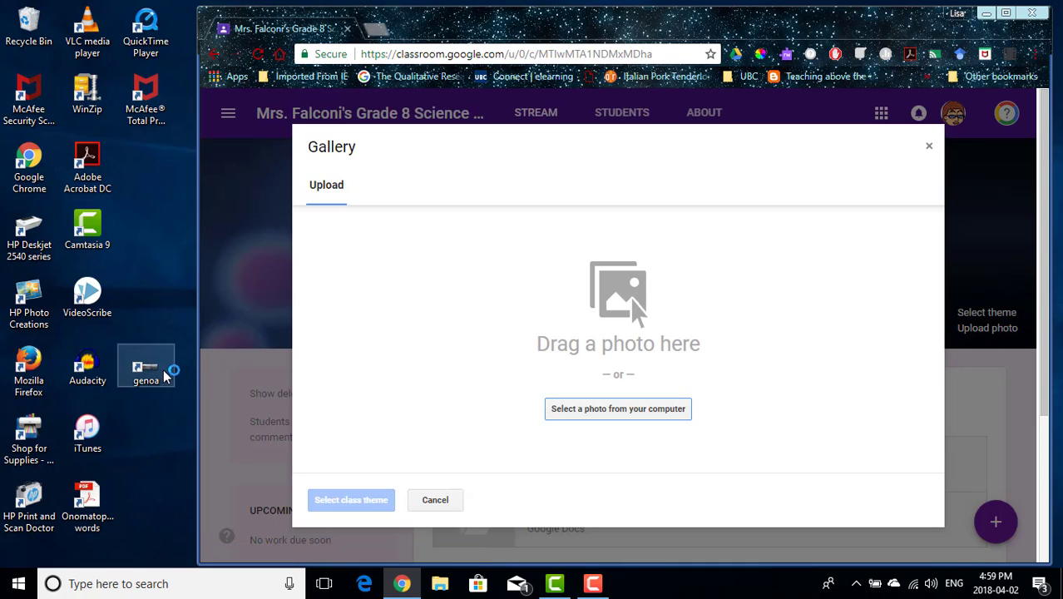
left_click_drag(147, 368, 168, 377)
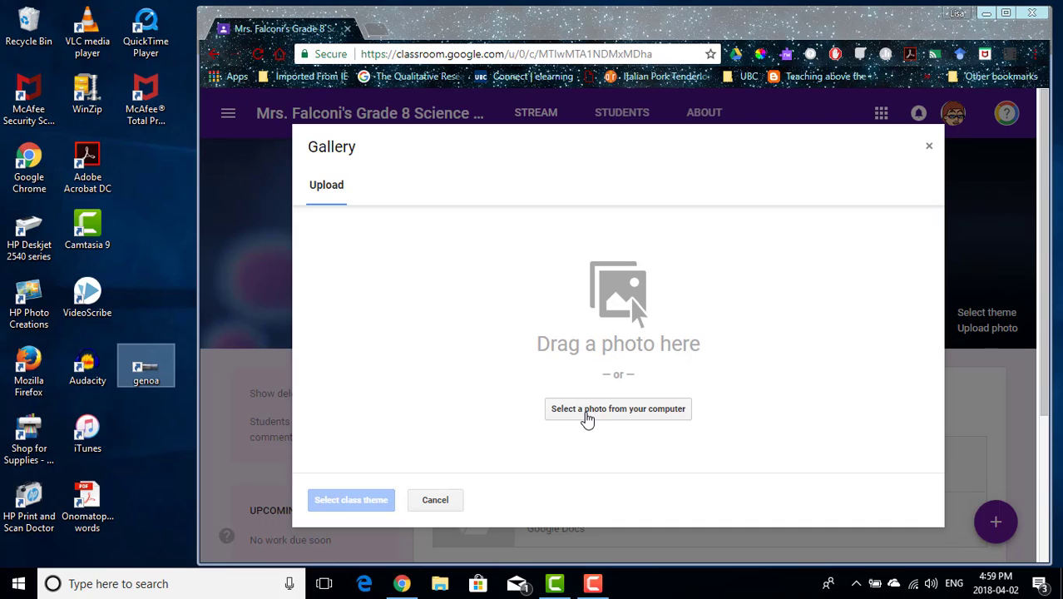
left_click(588, 410)
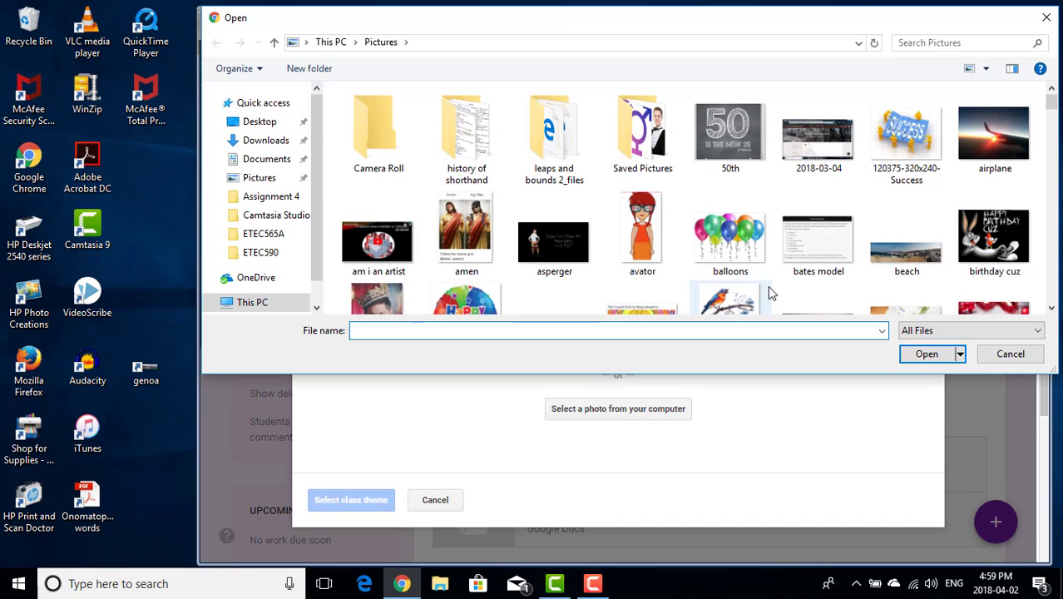
left_click(892, 258)
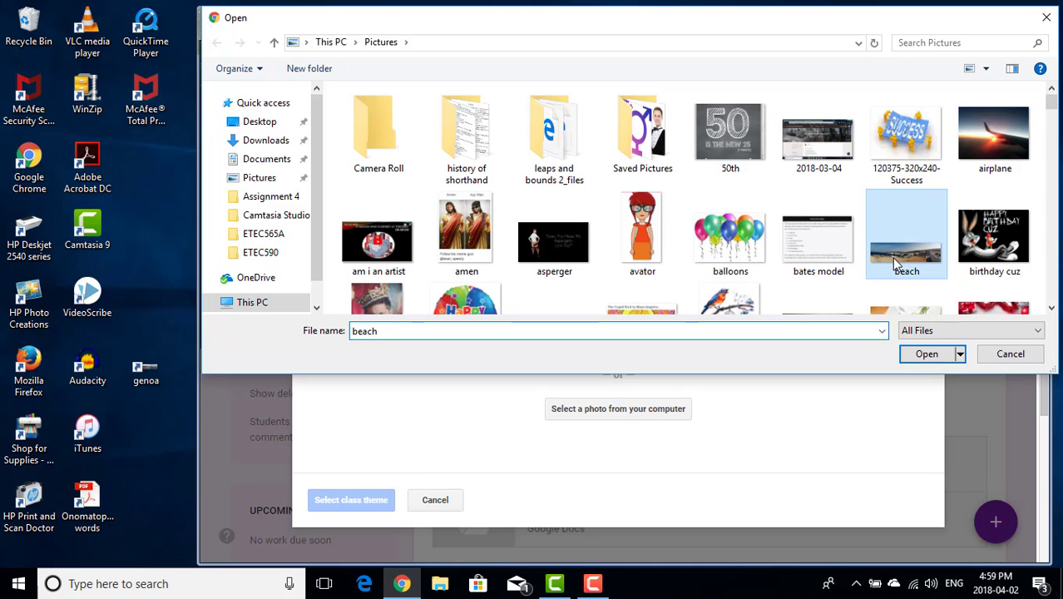
left_click(927, 355)
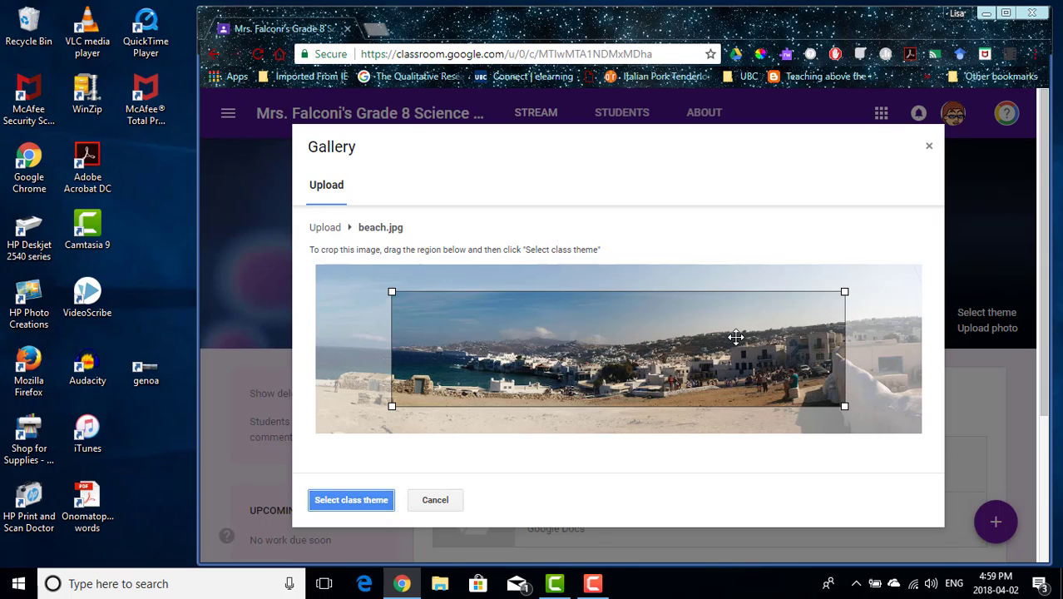
left_click(363, 507)
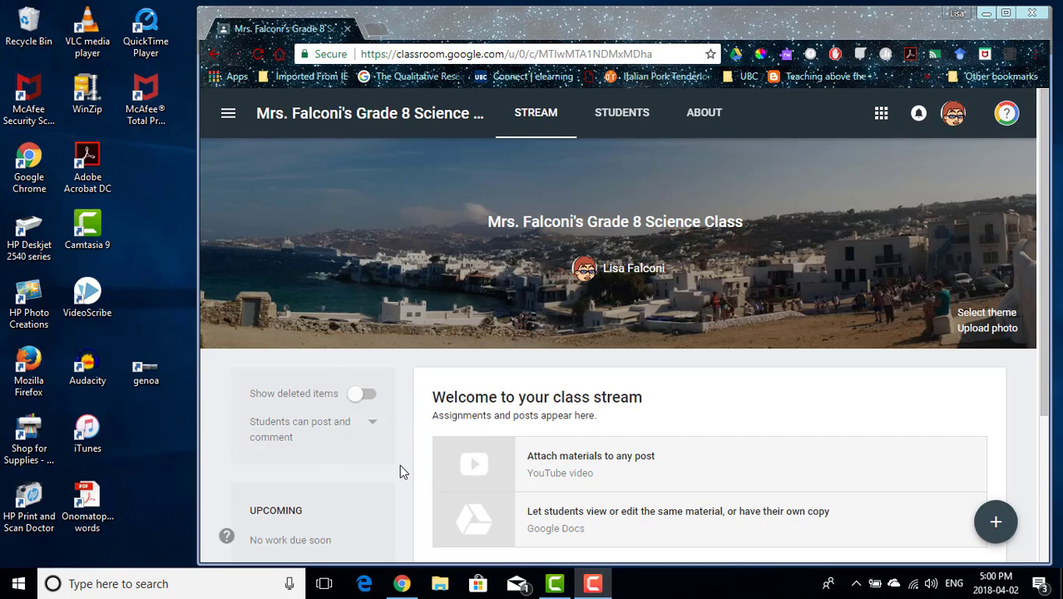
Switch the display of deleted stream items on and back off, and review the student posting and commenting options.
left_click(371, 402)
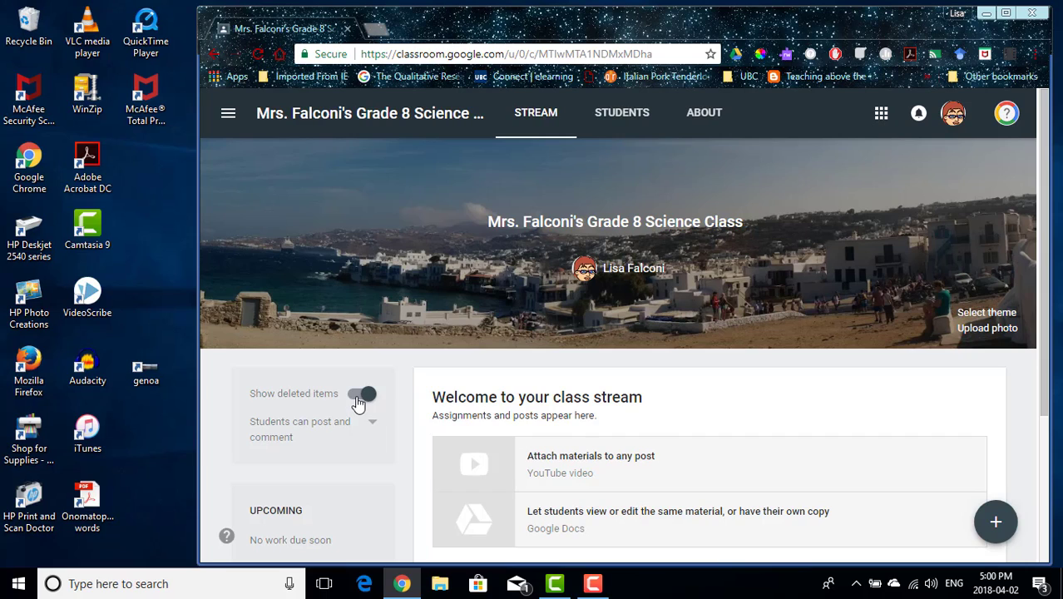
left_click(357, 403)
left_click(372, 434)
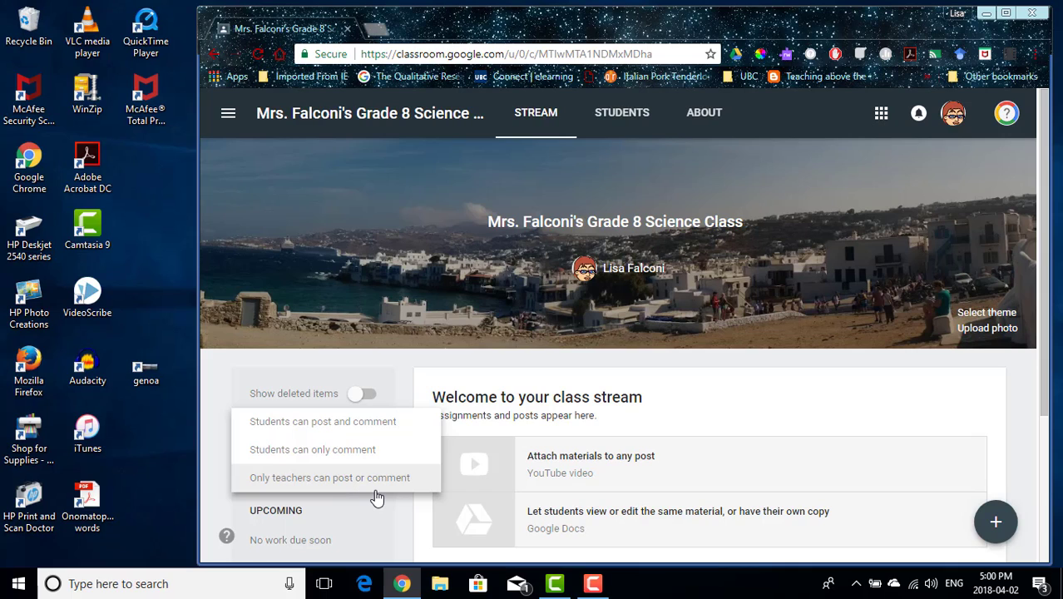
left_click(360, 434)
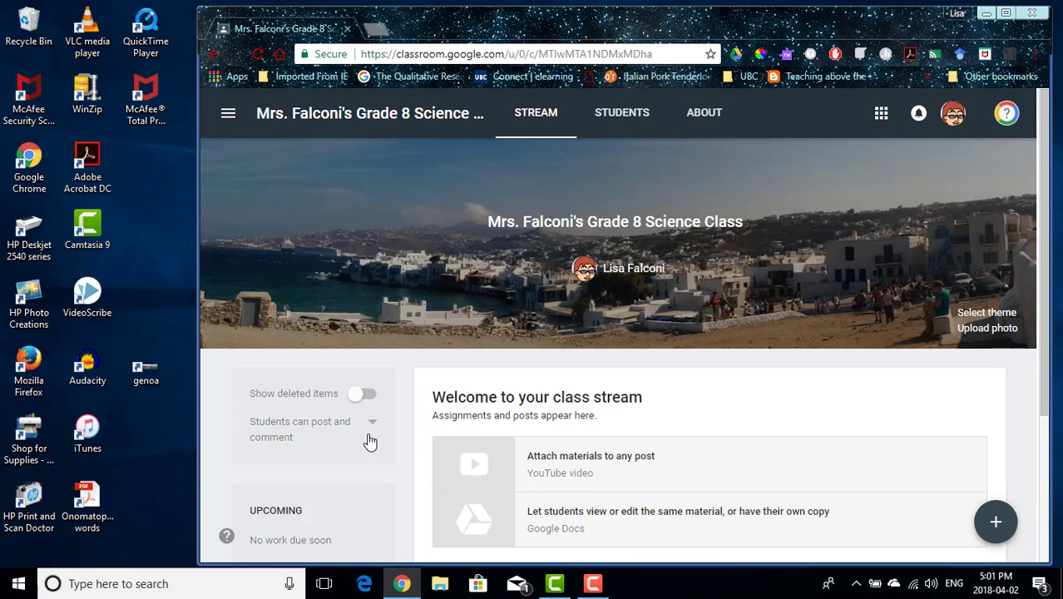
Examine all upcoming work for the science class, including its class filter and reviewed work, and return to the class stream.
scroll(370, 441, "down", 1)
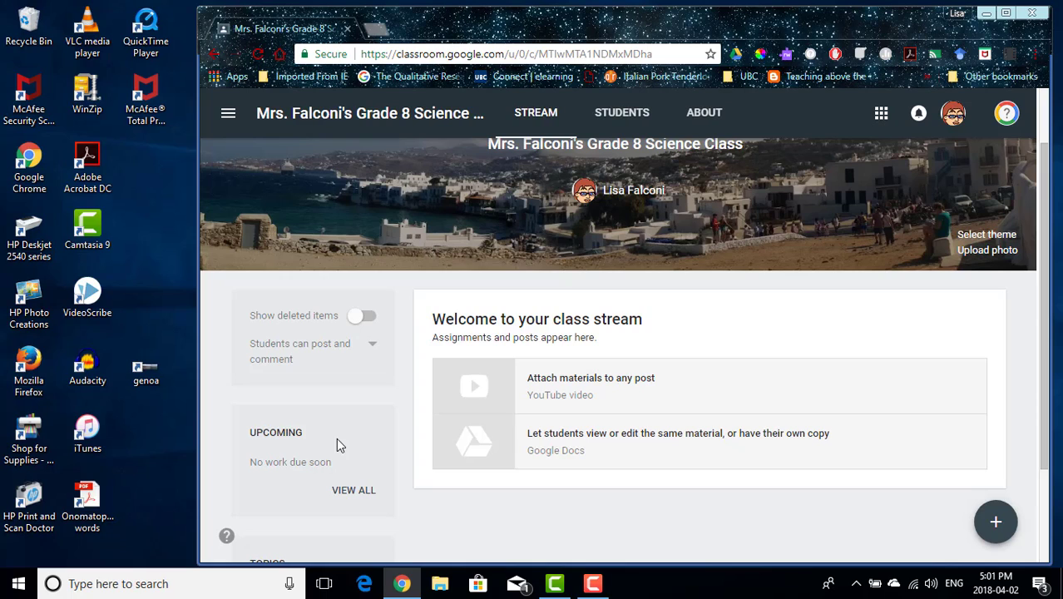
left_click(354, 491)
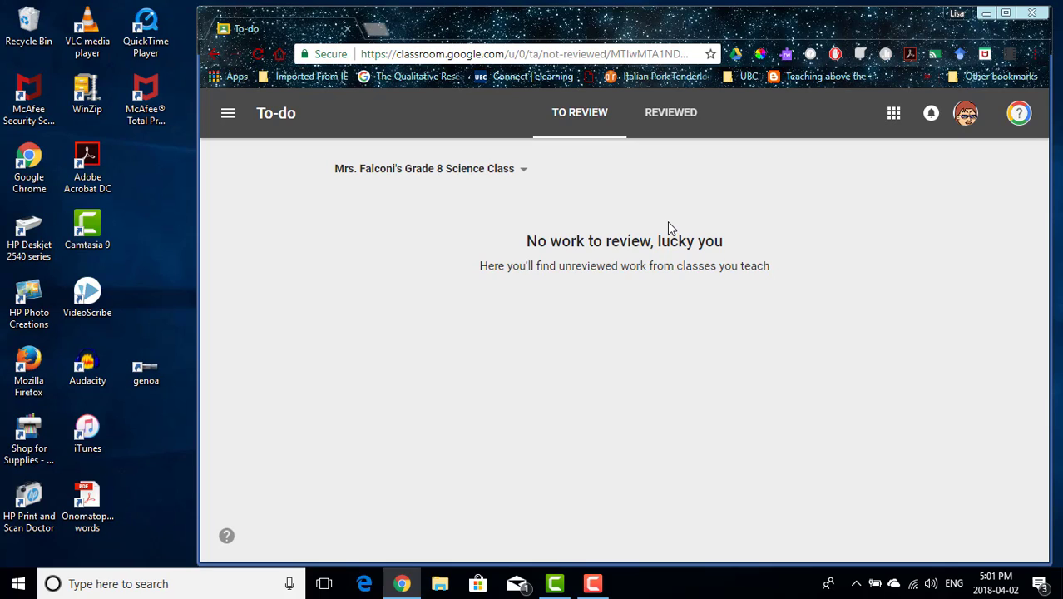
left_click(523, 176)
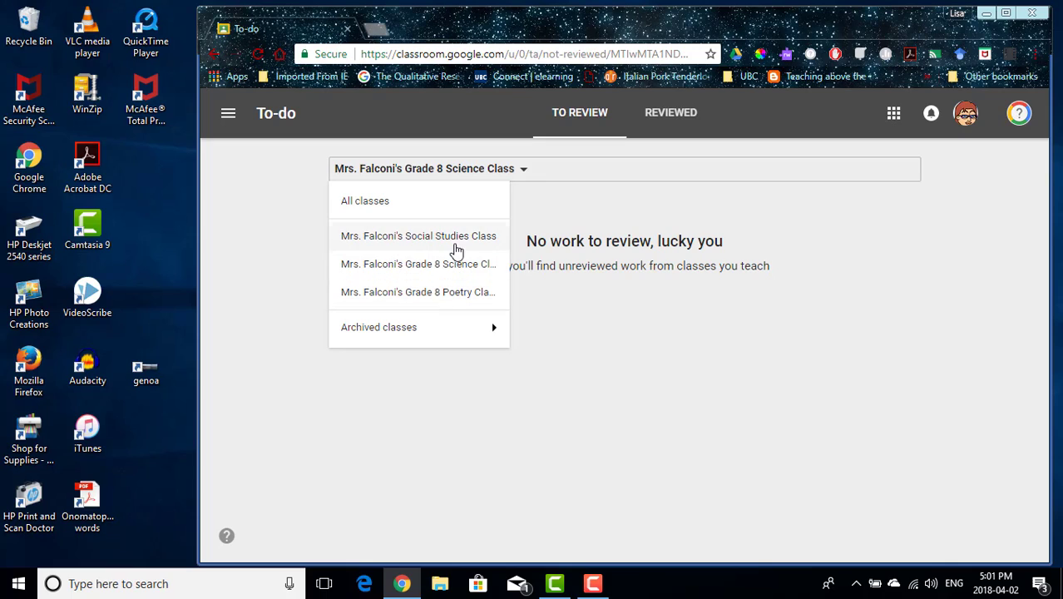
left_click(520, 172)
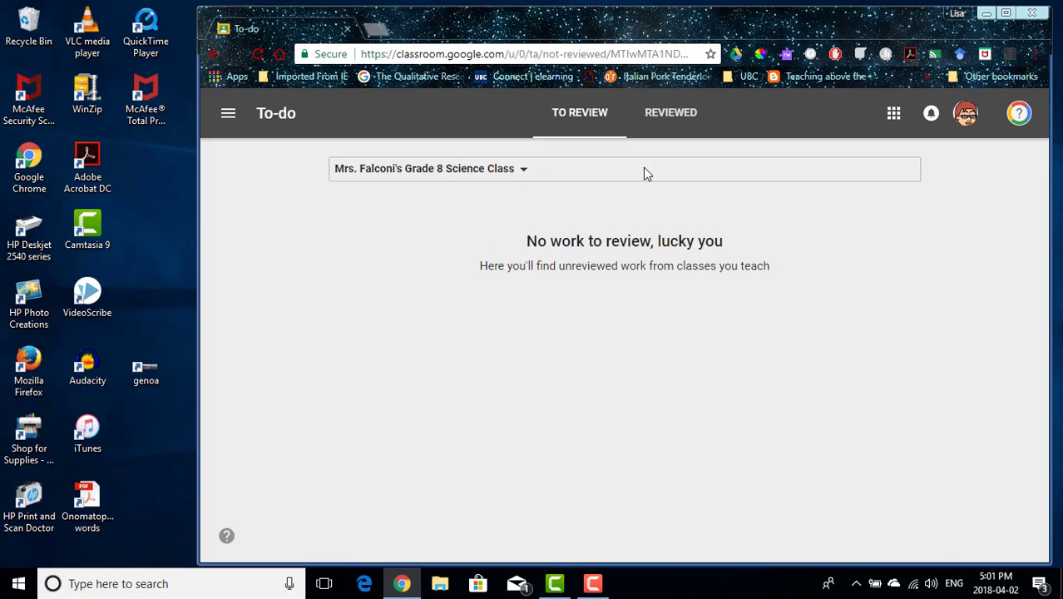
left_click(665, 122)
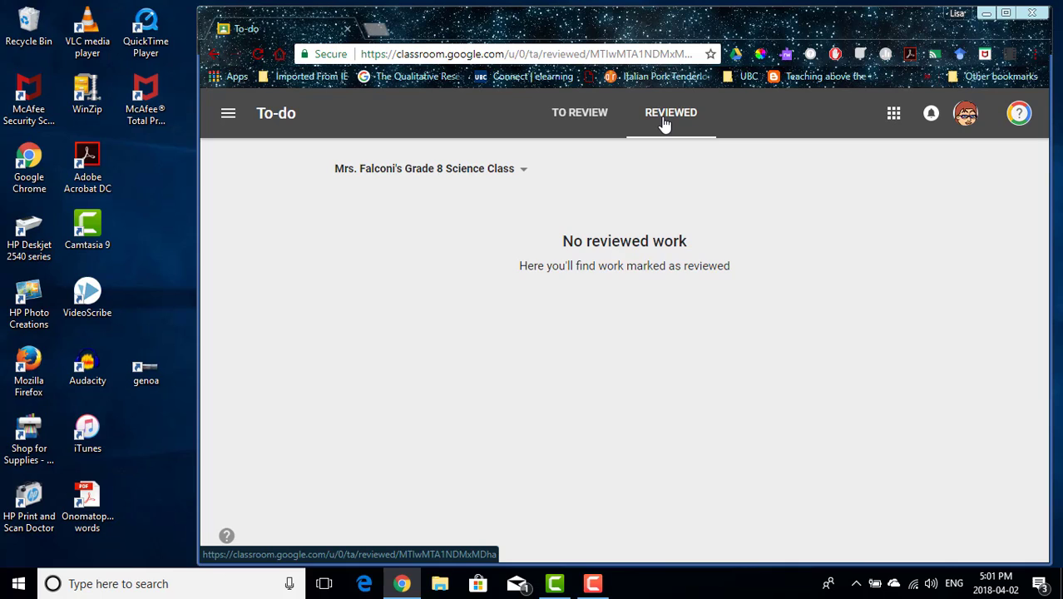
left_click(227, 114)
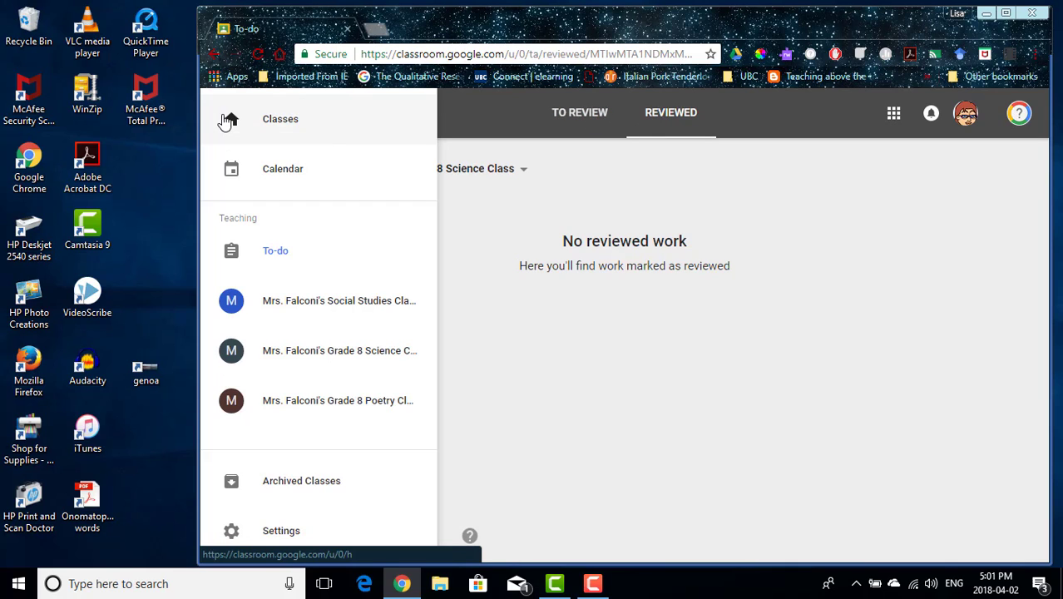
left_click(282, 363)
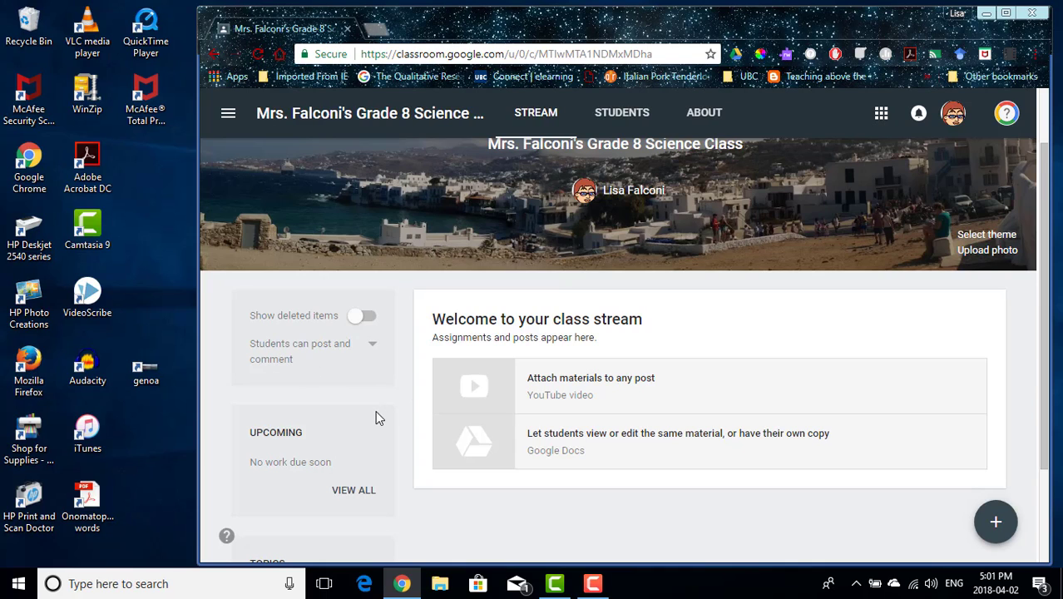
Add a topic named "Understanding Life Systems" to the science class stream.
scroll(375, 416, "down", 2)
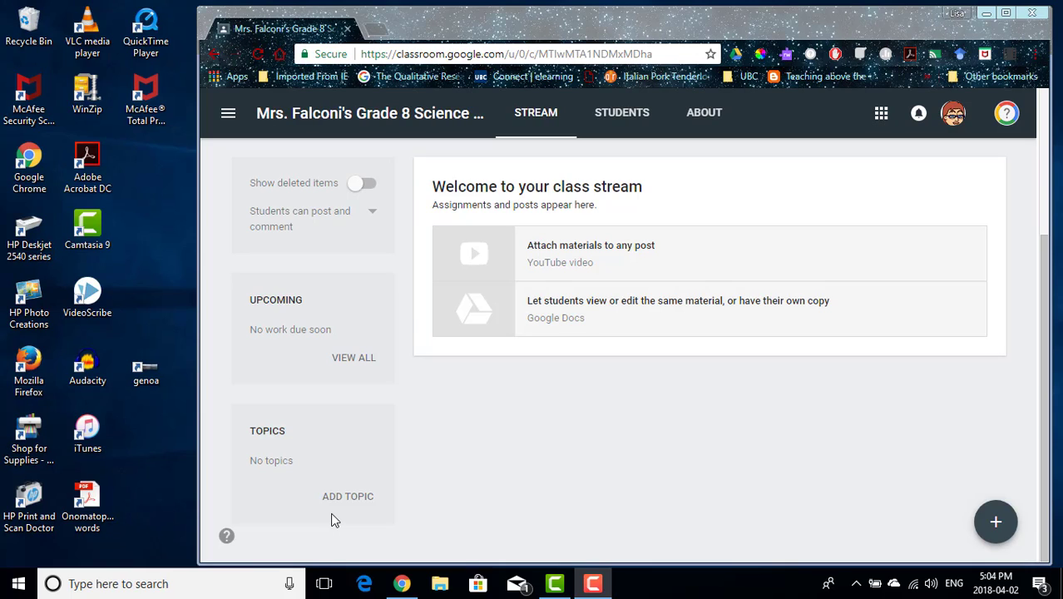
left_click(349, 497)
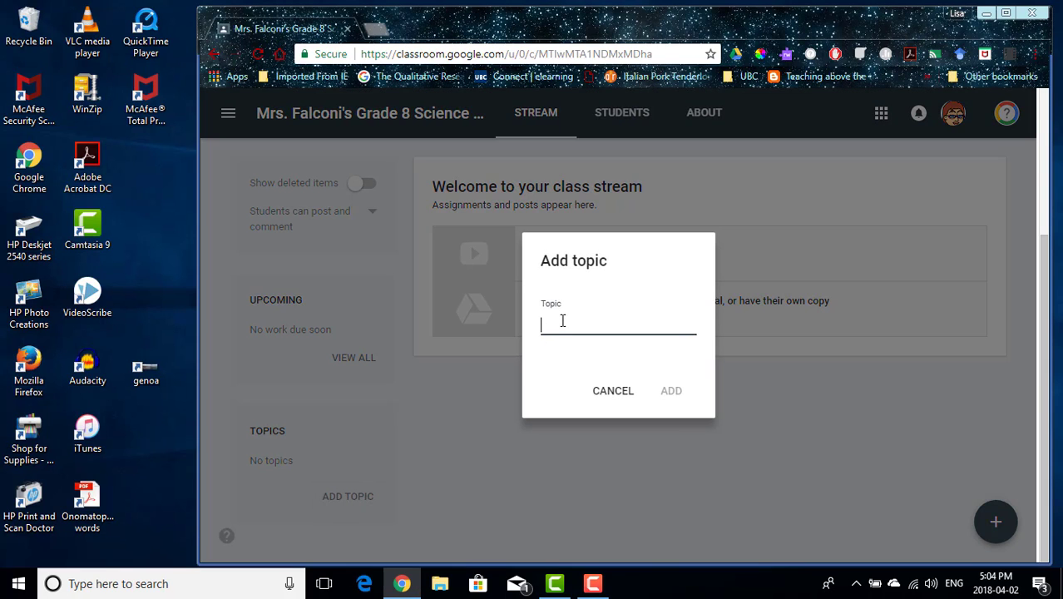
type("Understanding Life Systems")
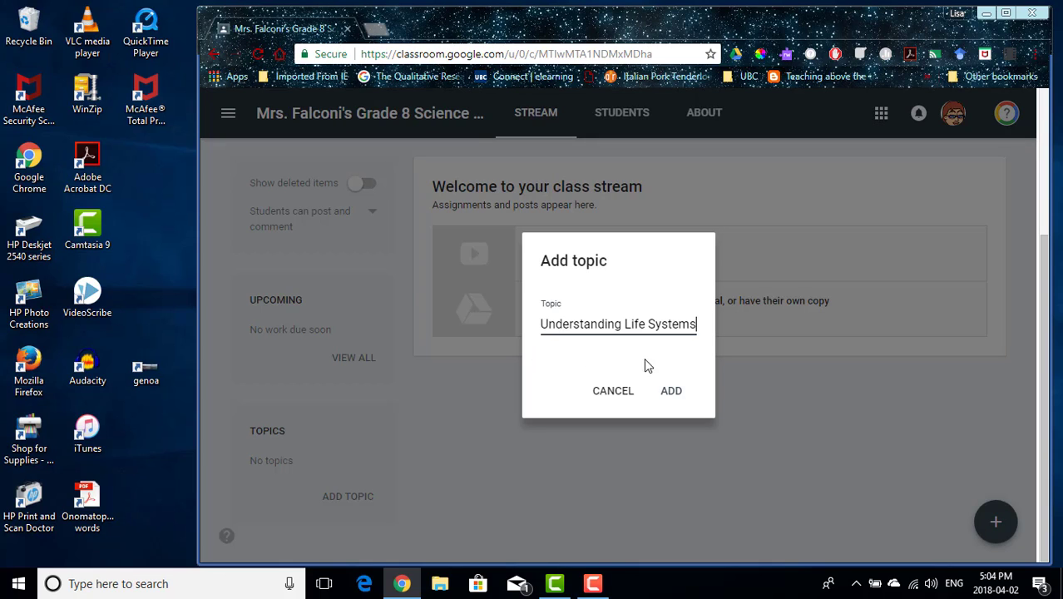
left_click(671, 391)
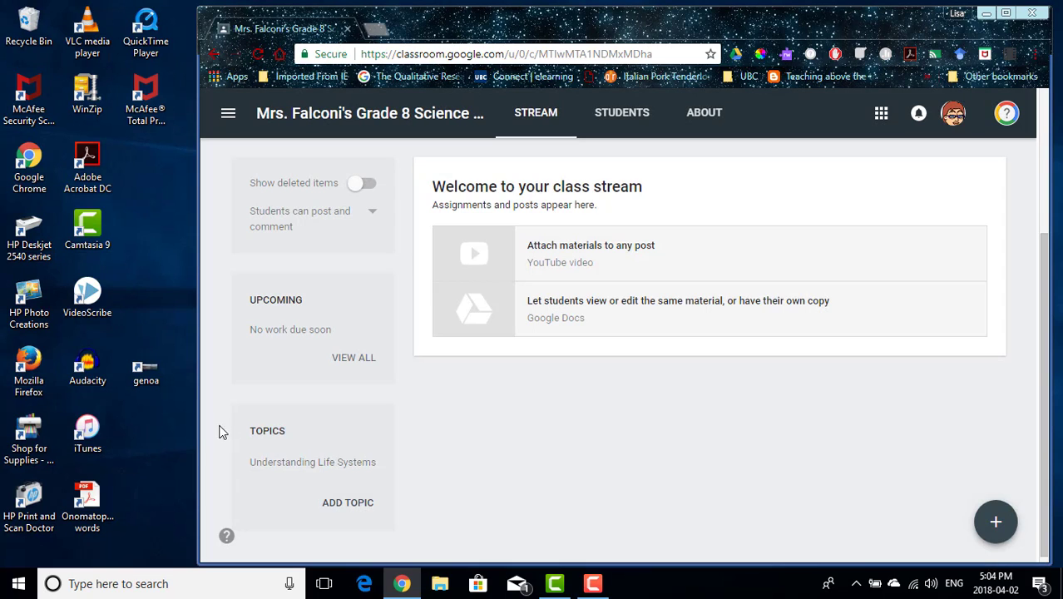
Add a second topic named "Understanding Structures and Mechanisms" to the science class stream.
left_click(348, 502)
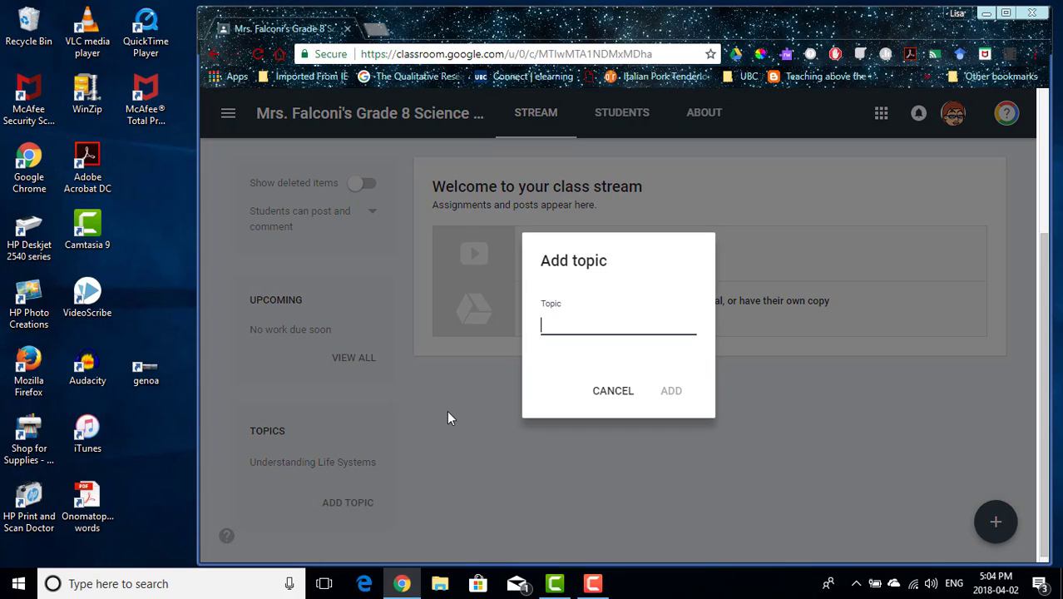
type("Understanding ")
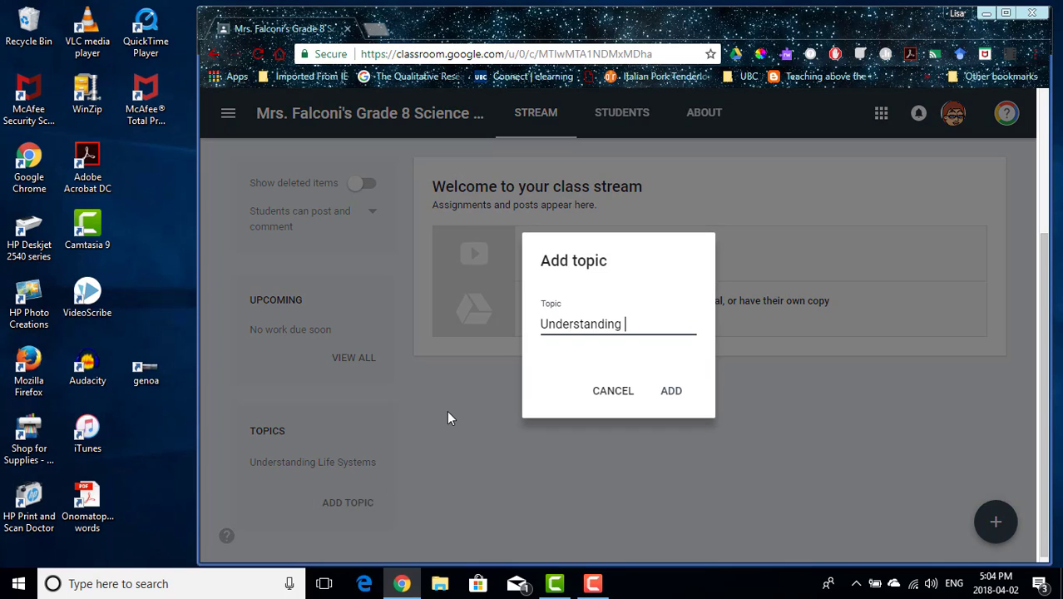
type("Structures and Mechanisms")
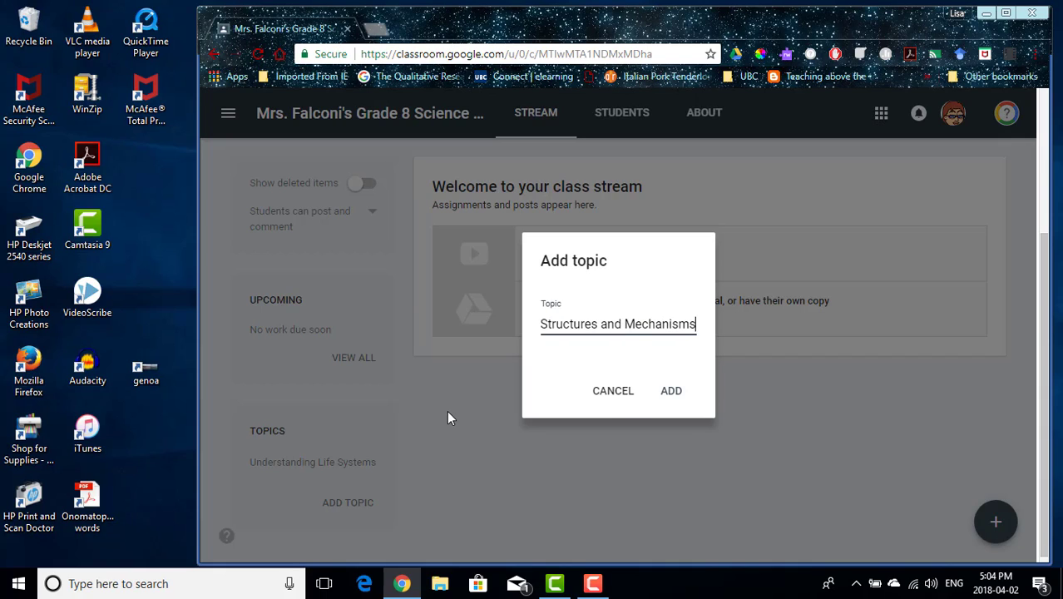
left_click(671, 393)
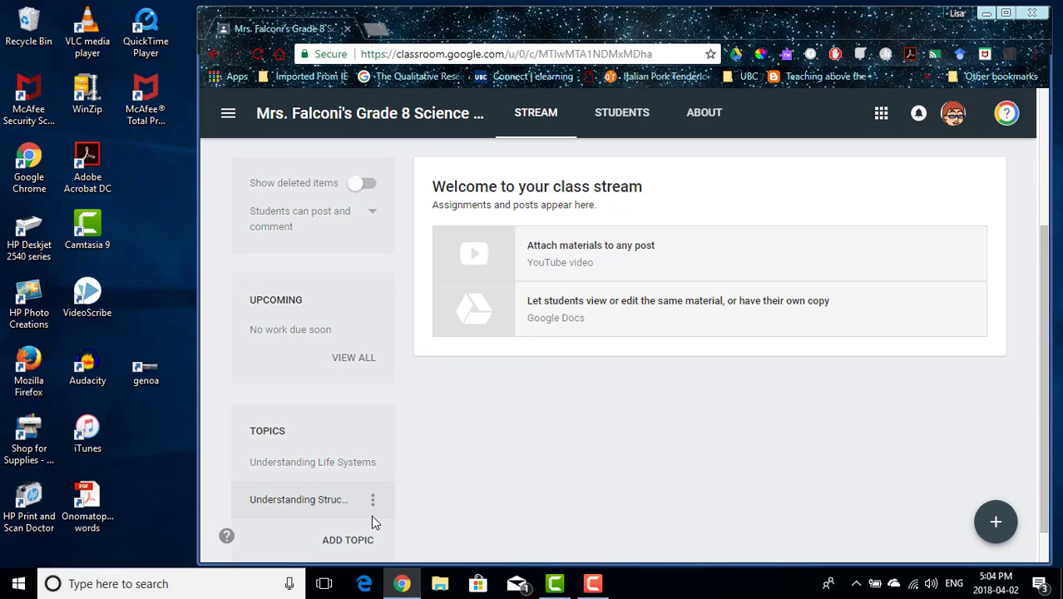
Check the posts filed under the "Understanding Life Systems" topic and return to the class stream.
scroll(371, 521, "down", 1)
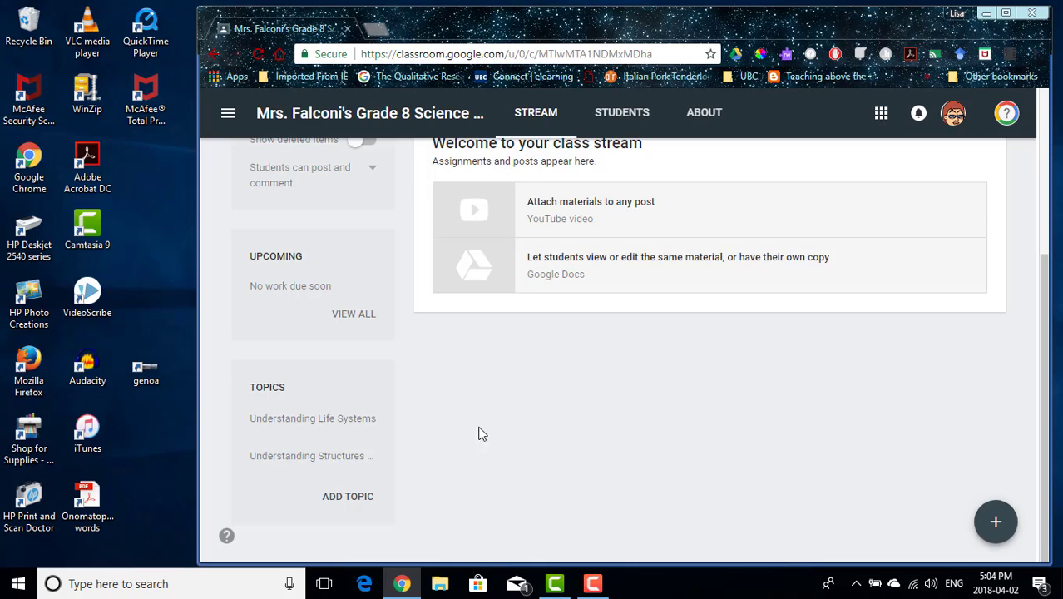
left_click(285, 418)
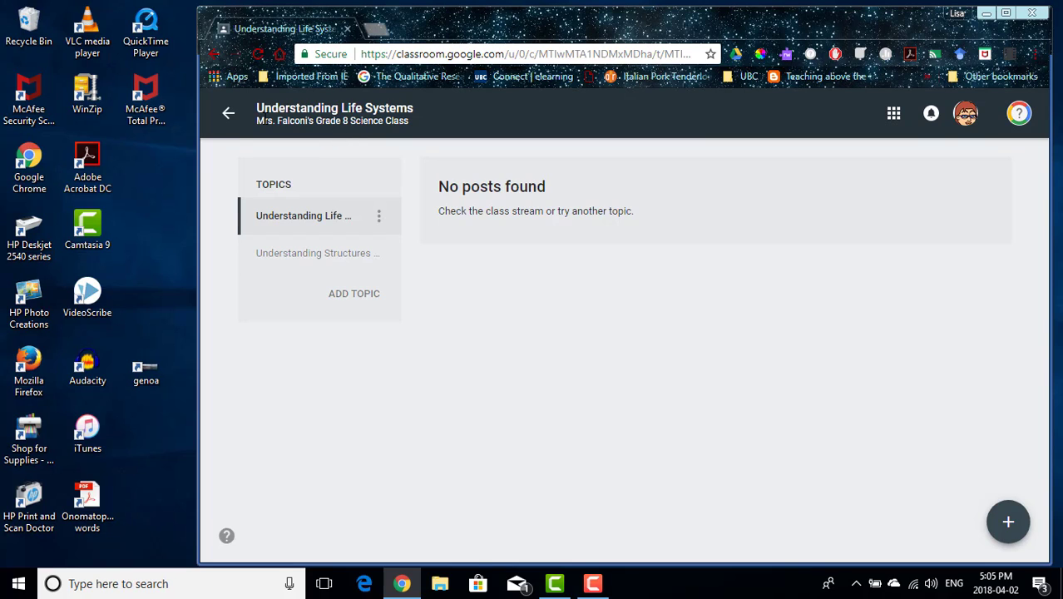
left_click(233, 117)
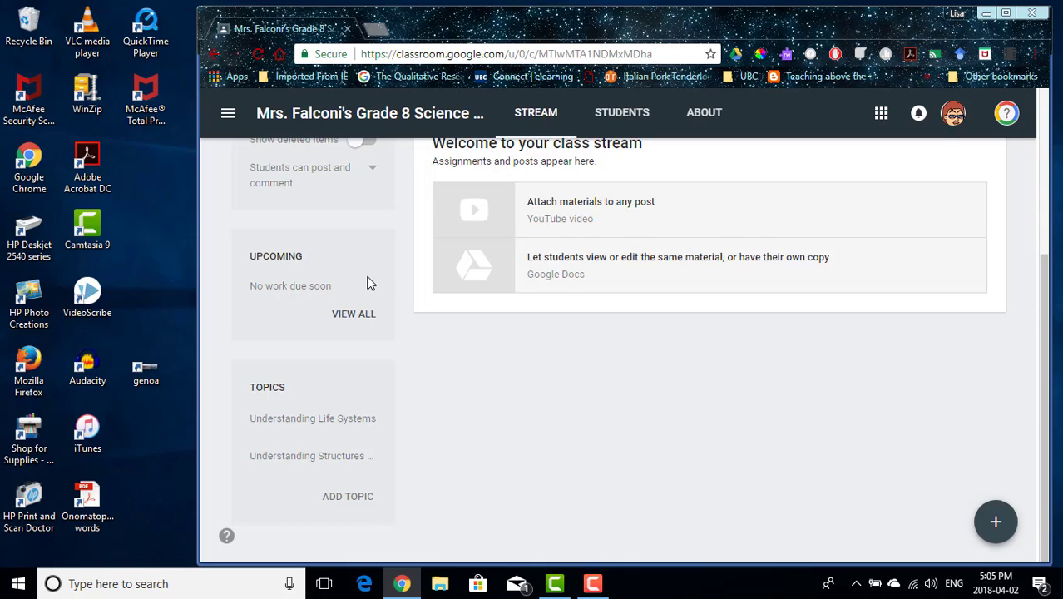
scroll(537, 260, "up", 2)
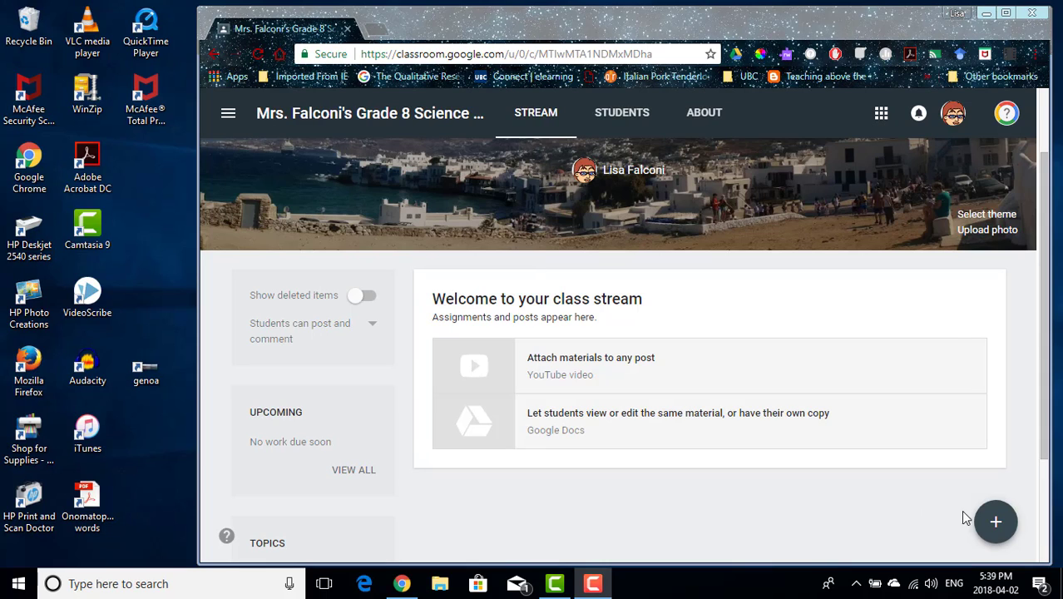
Create an announcement addressed to all students of the science class reading "Don't forget the science project is due soon!".
mouse_move(986, 520)
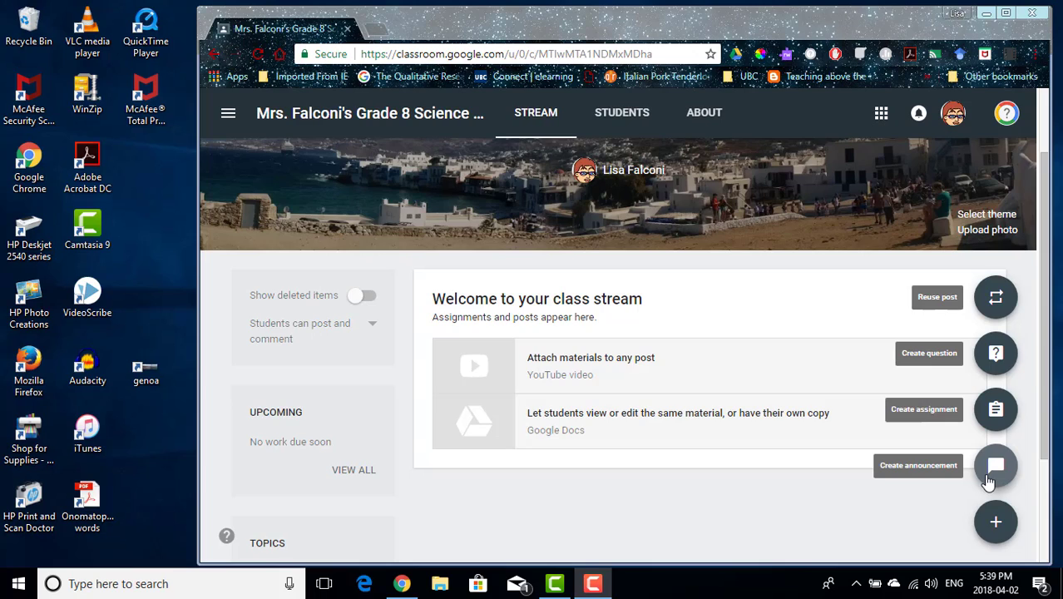
left_click(990, 481)
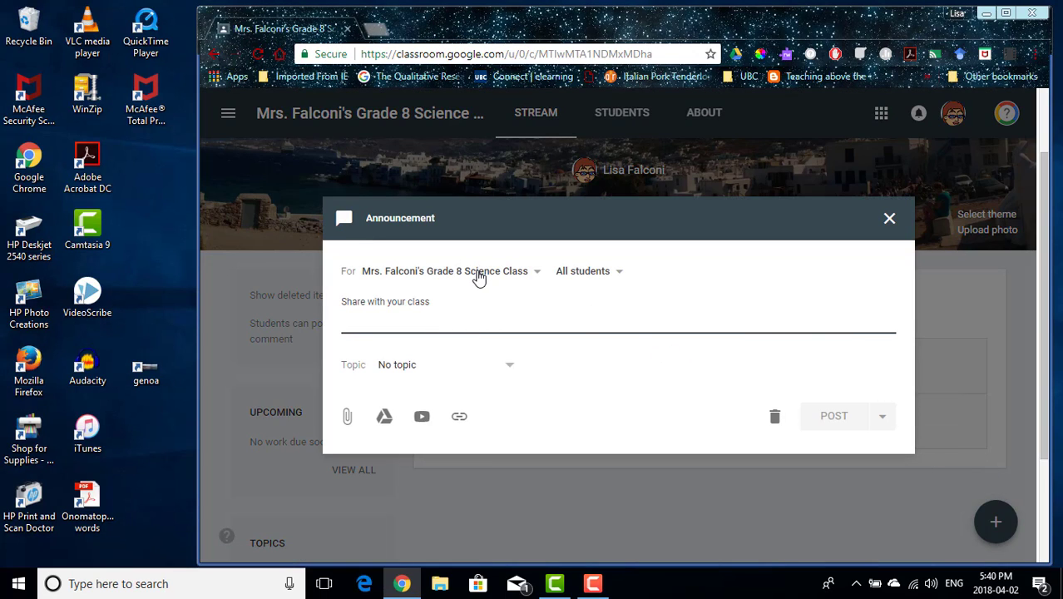
left_click(620, 278)
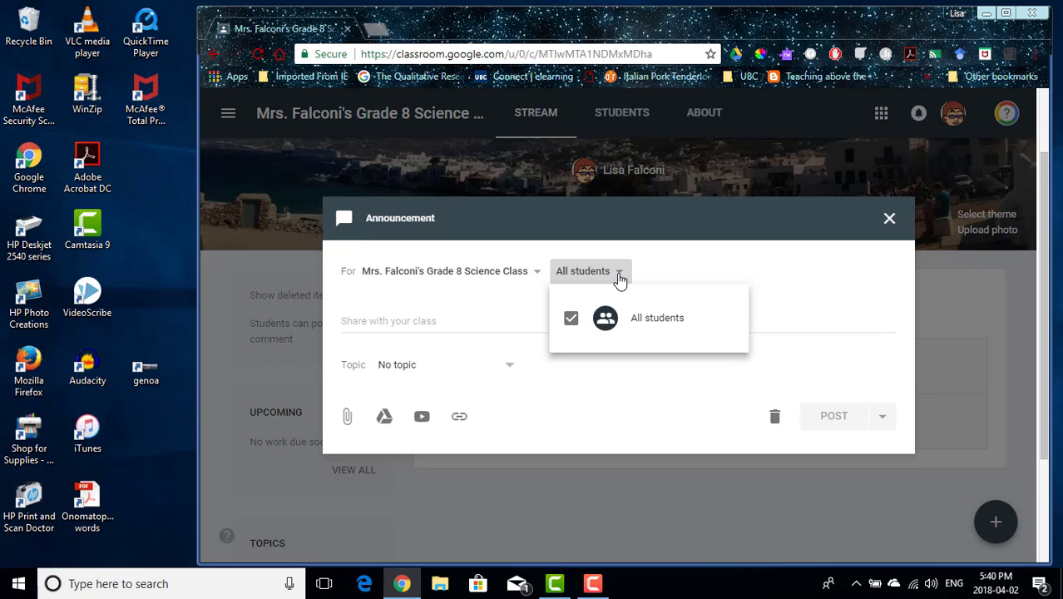
left_click(620, 279)
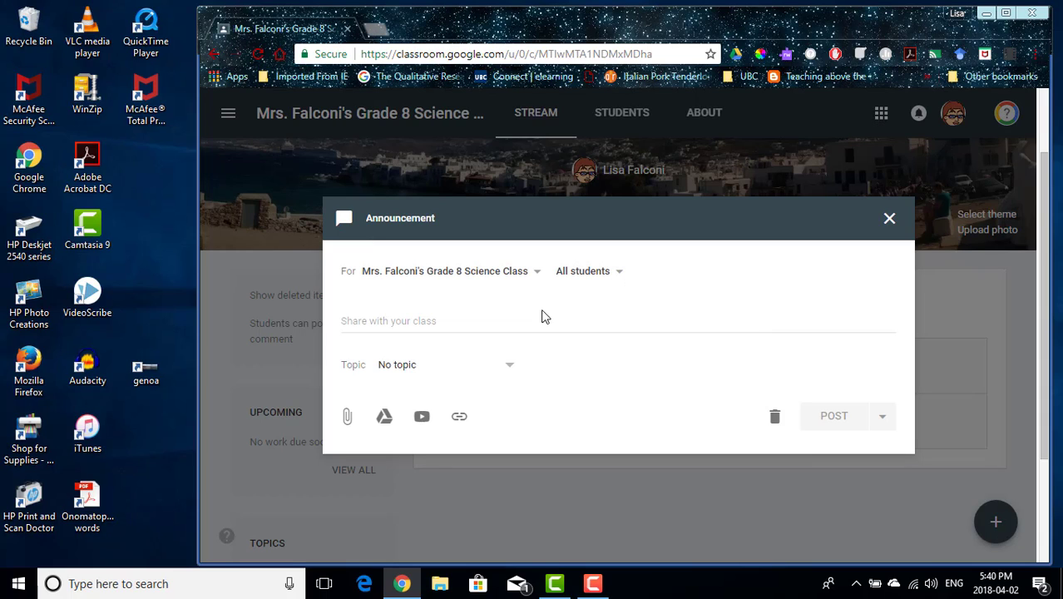
left_click(512, 323)
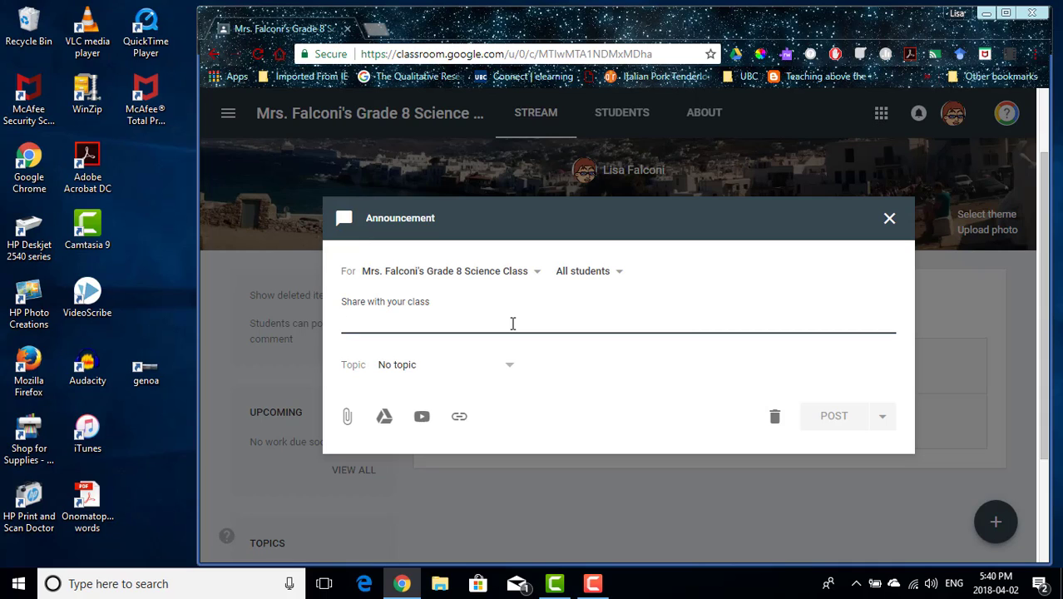
type("Don't for")
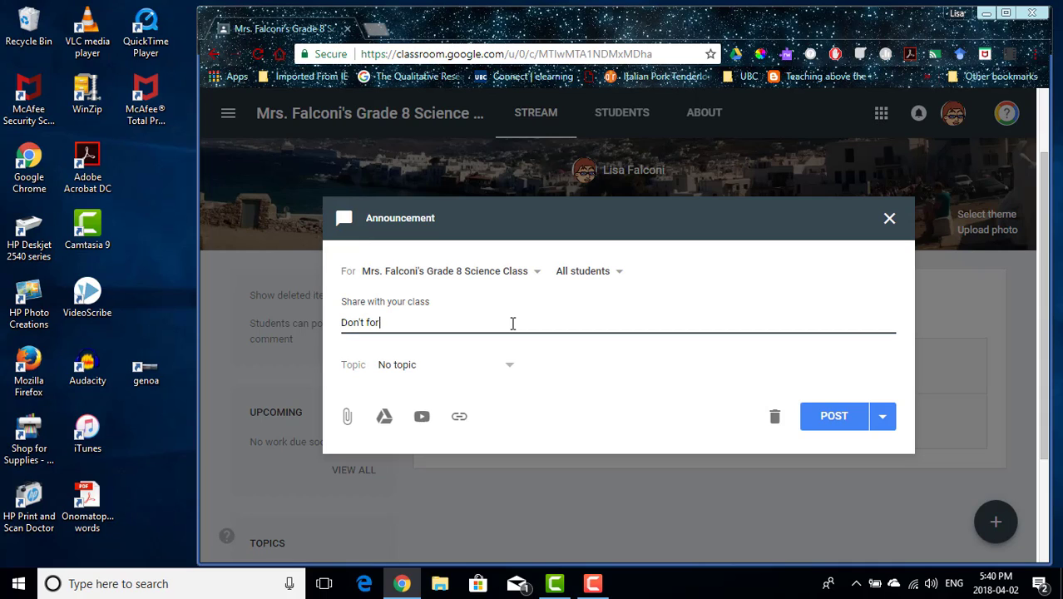
type("get the science projec")
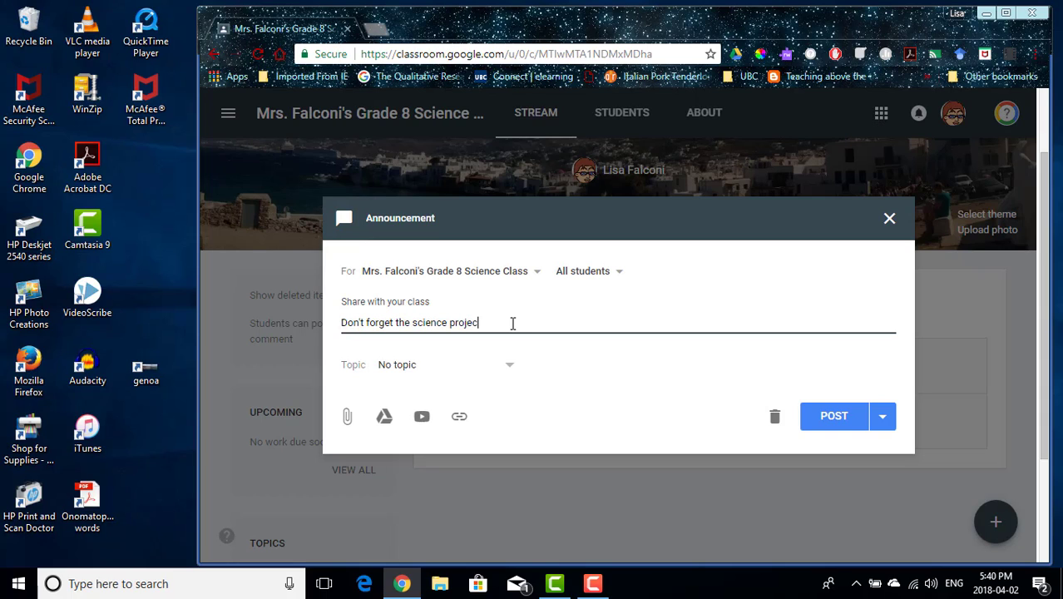
type("t is due soon!")
File the announcement under the "Understanding Life Systems" topic, reviewing the other topic choices.
left_click(510, 371)
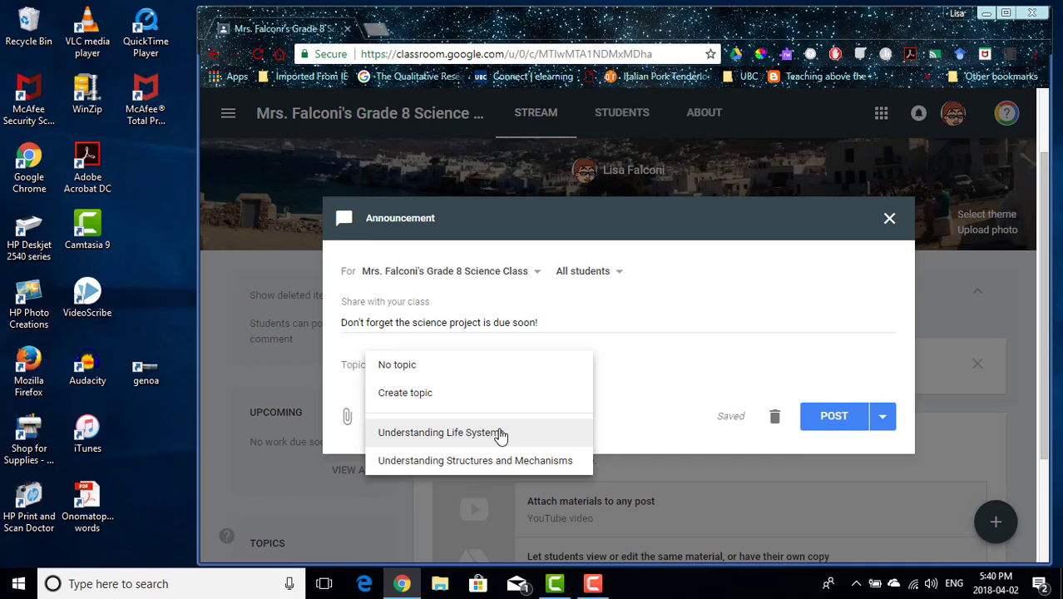
left_click(500, 434)
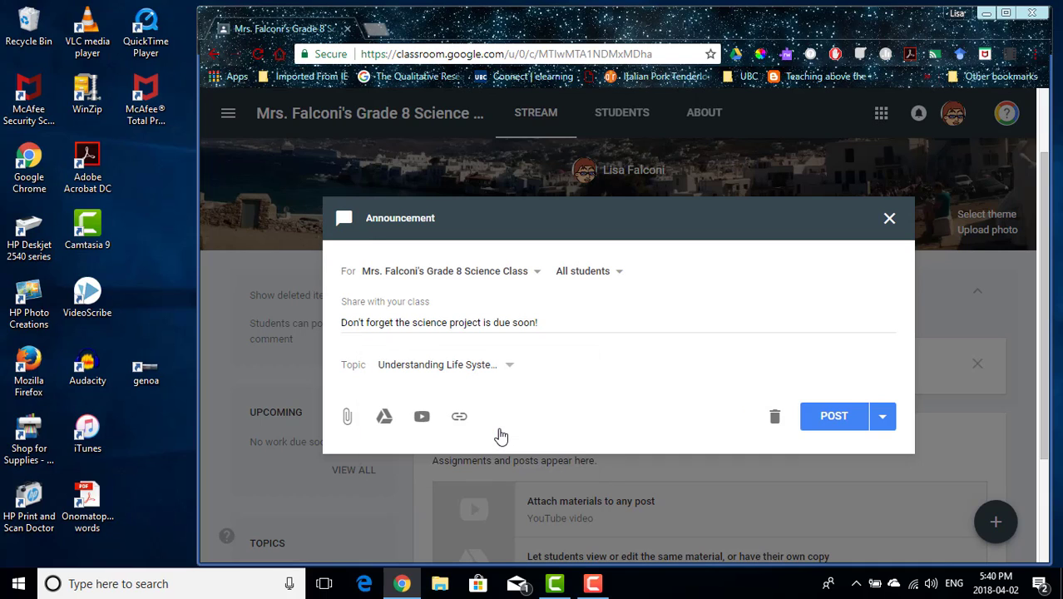
left_click(505, 371)
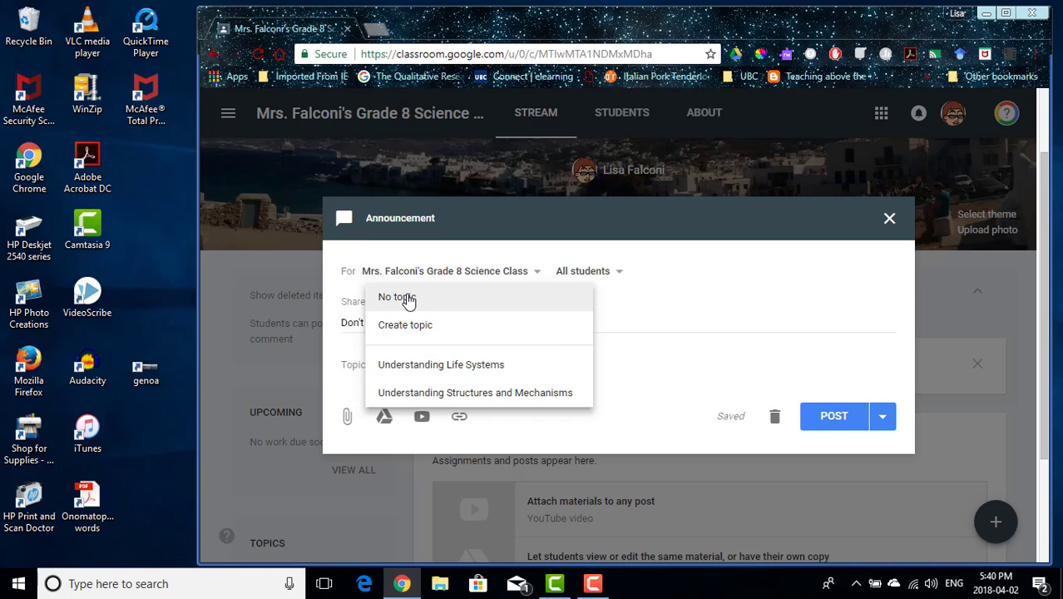
left_click(434, 368)
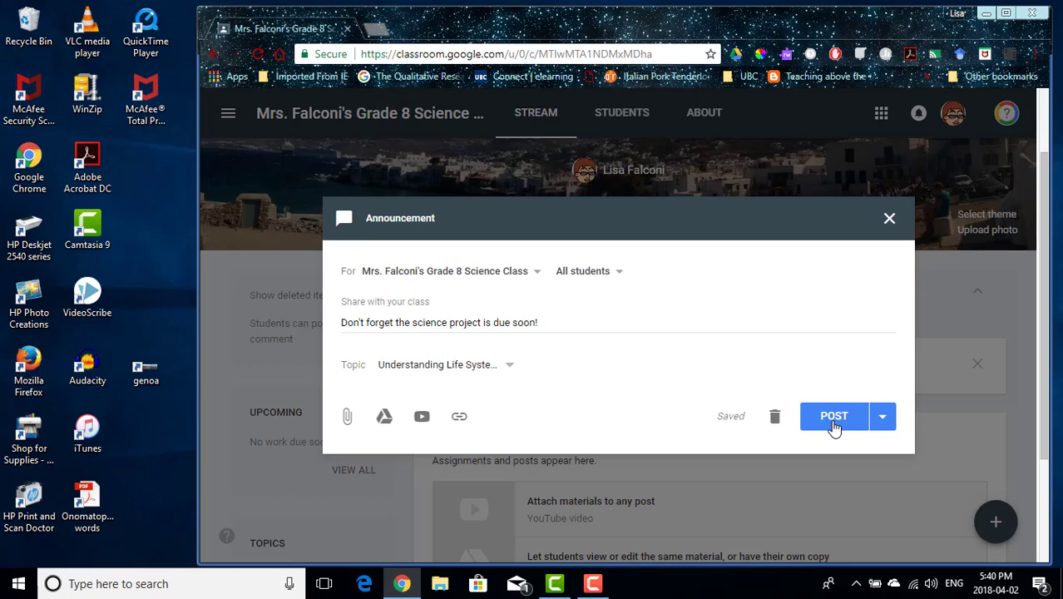
Review the announcement's scheduling options, choosing Apr 3, 2018 as the date, and go back without scheduling it.
left_click(882, 421)
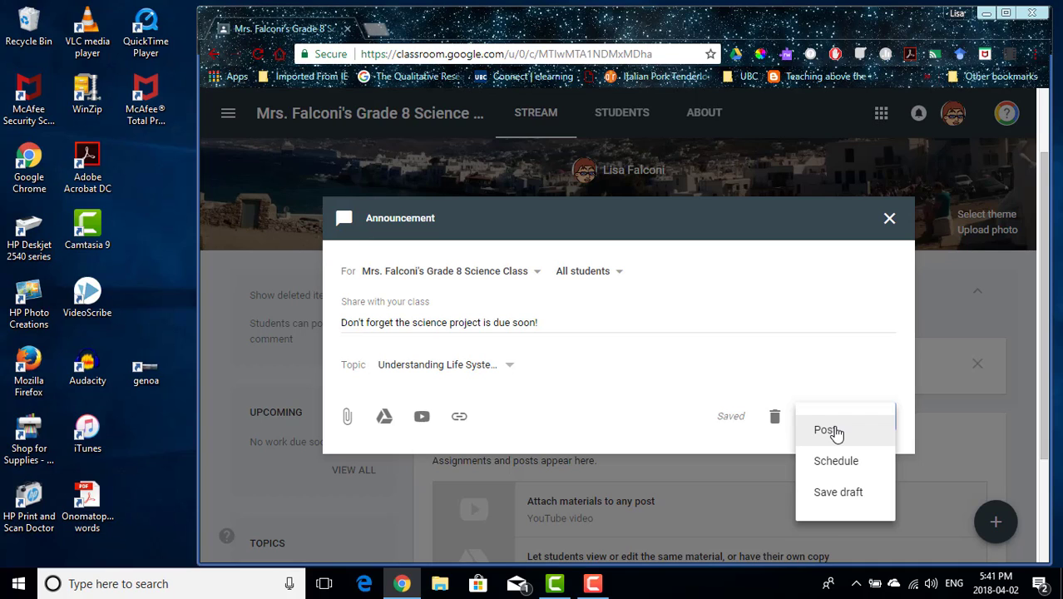
left_click(836, 466)
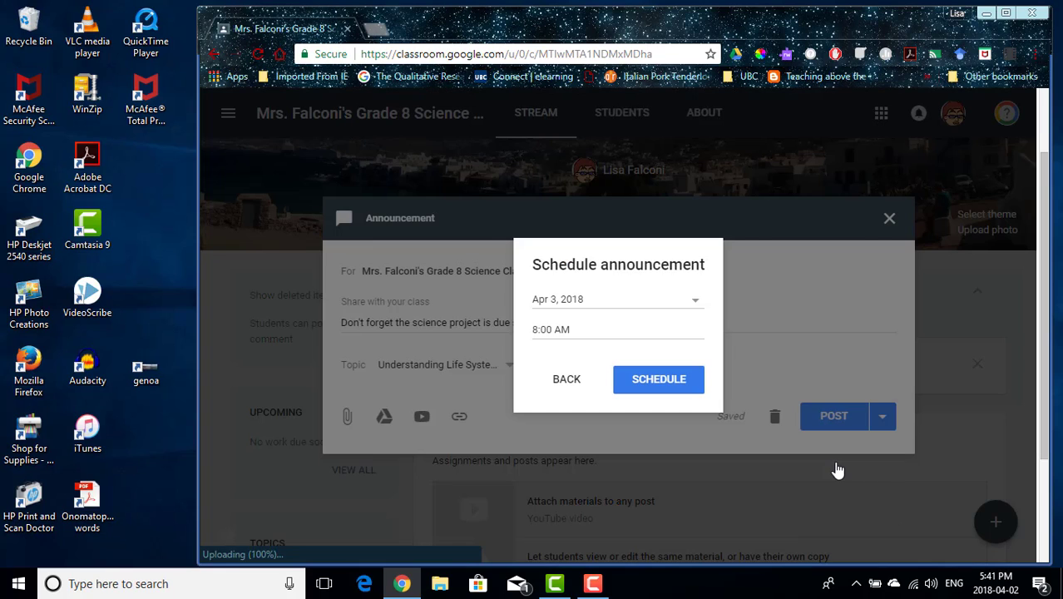
left_click(695, 306)
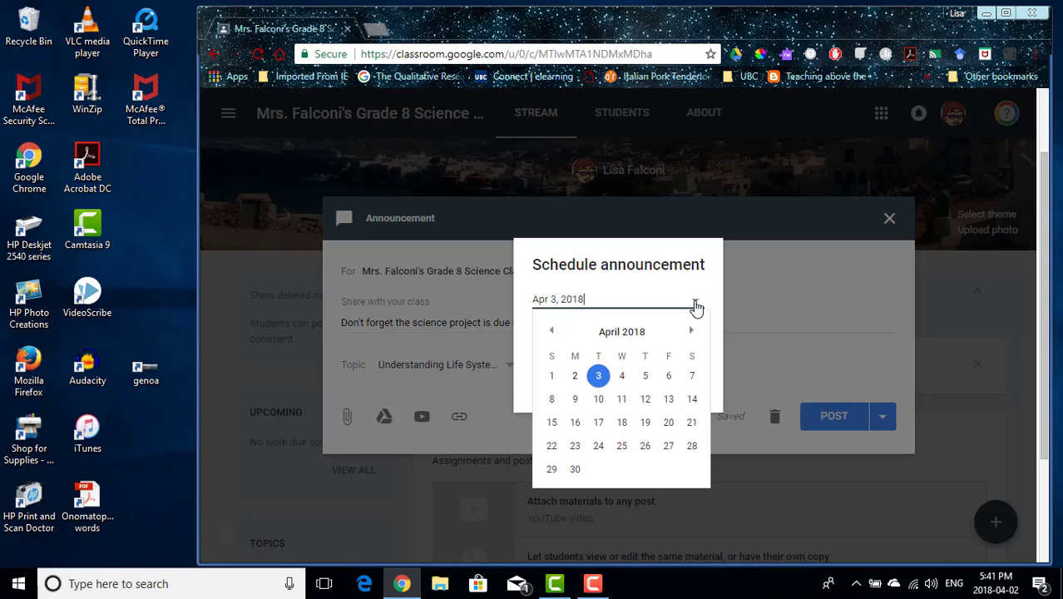
left_click(600, 376)
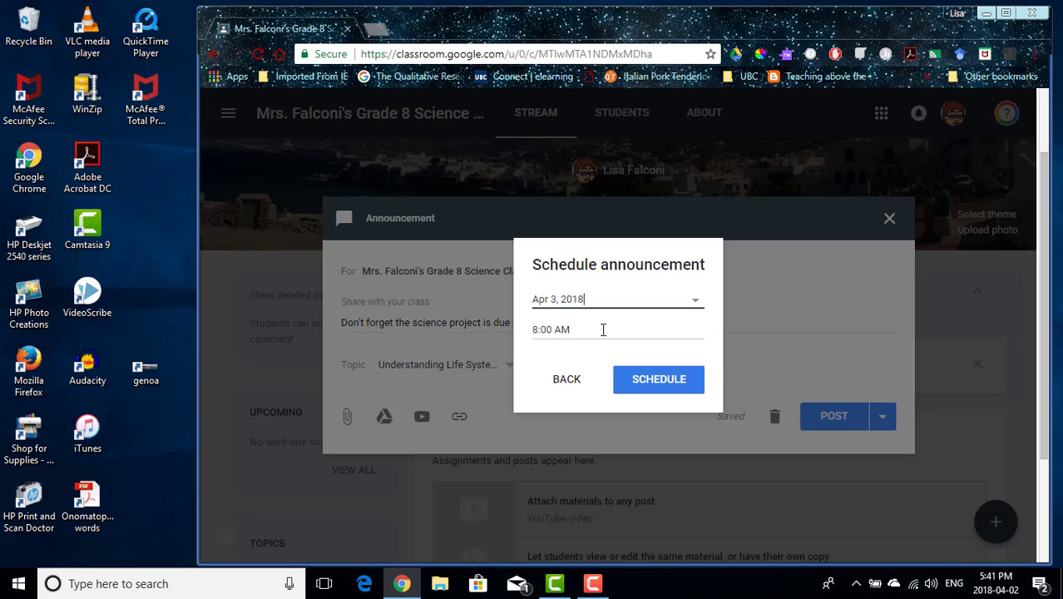
left_click(567, 388)
Post the science project announcement to the class stream immediately.
left_click(882, 416)
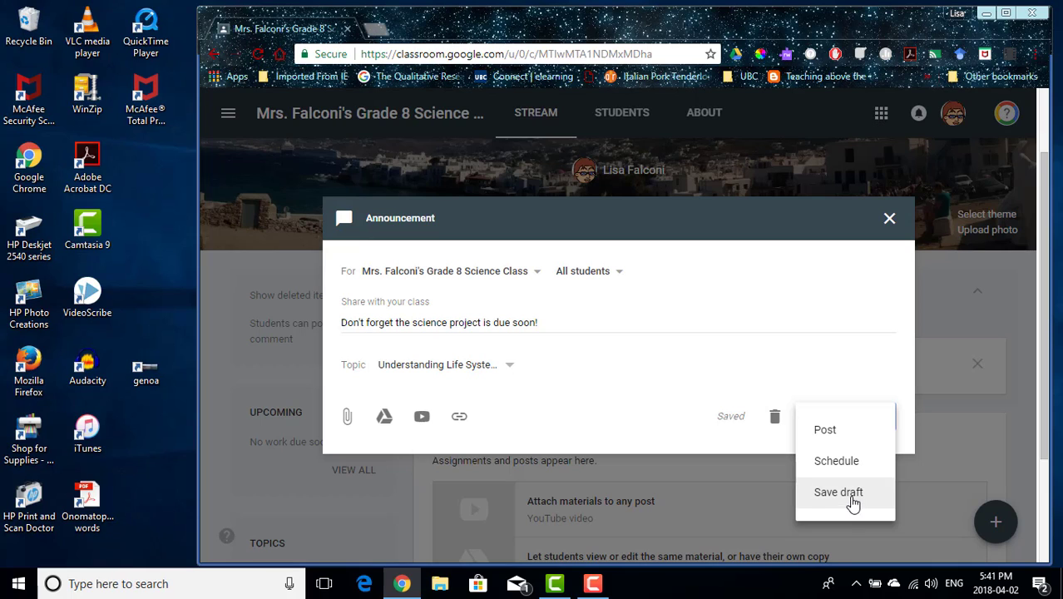
left_click(830, 431)
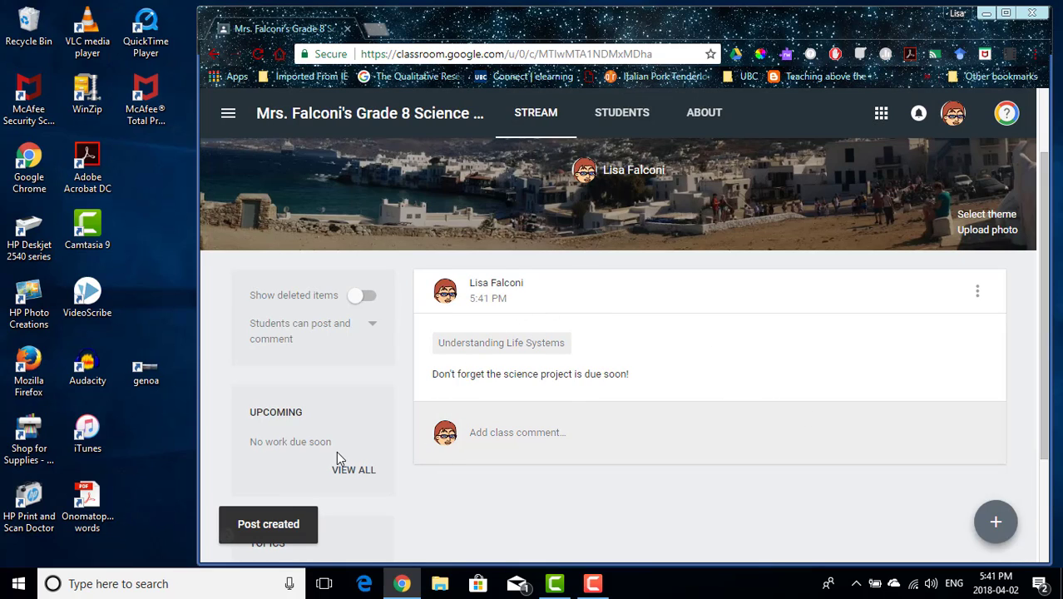
Check the posts under "Understanding Structures and Mechanisms" and "Understanding Life Systems", and return to the class stream.
scroll(337, 456, "down", 2)
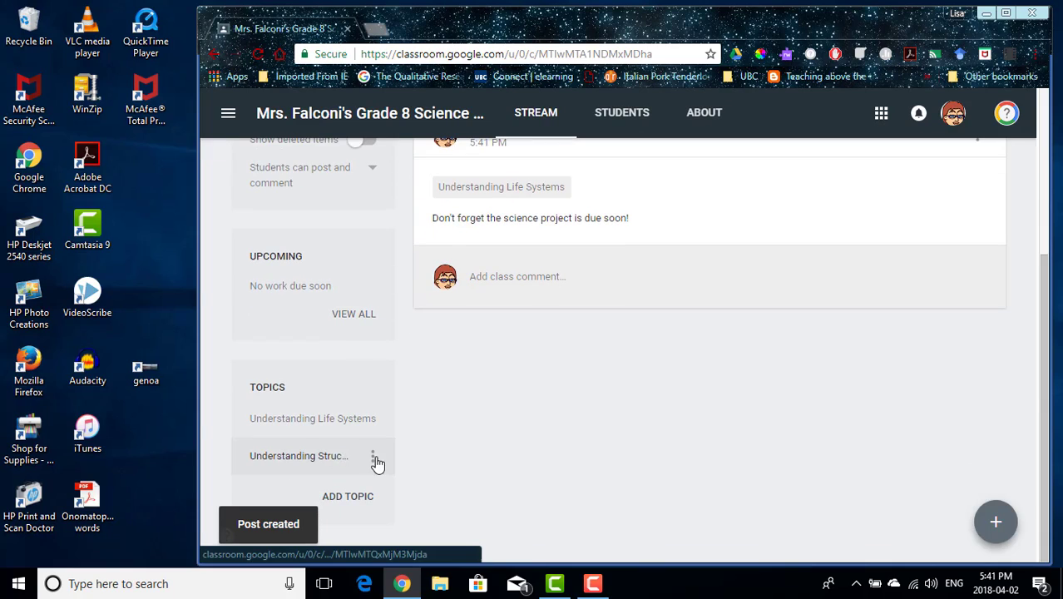
left_click(324, 459)
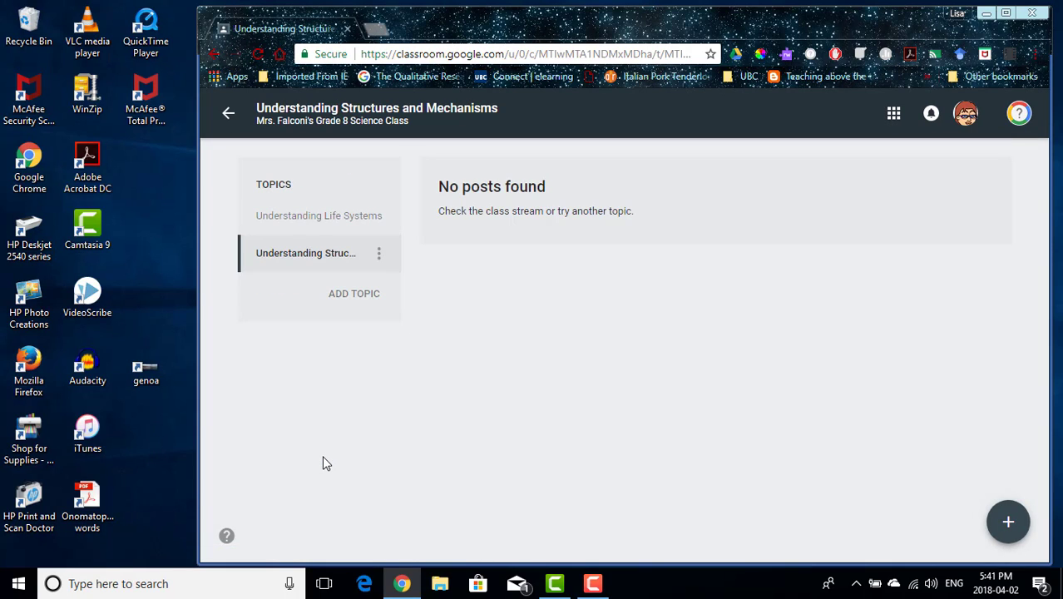
left_click(355, 221)
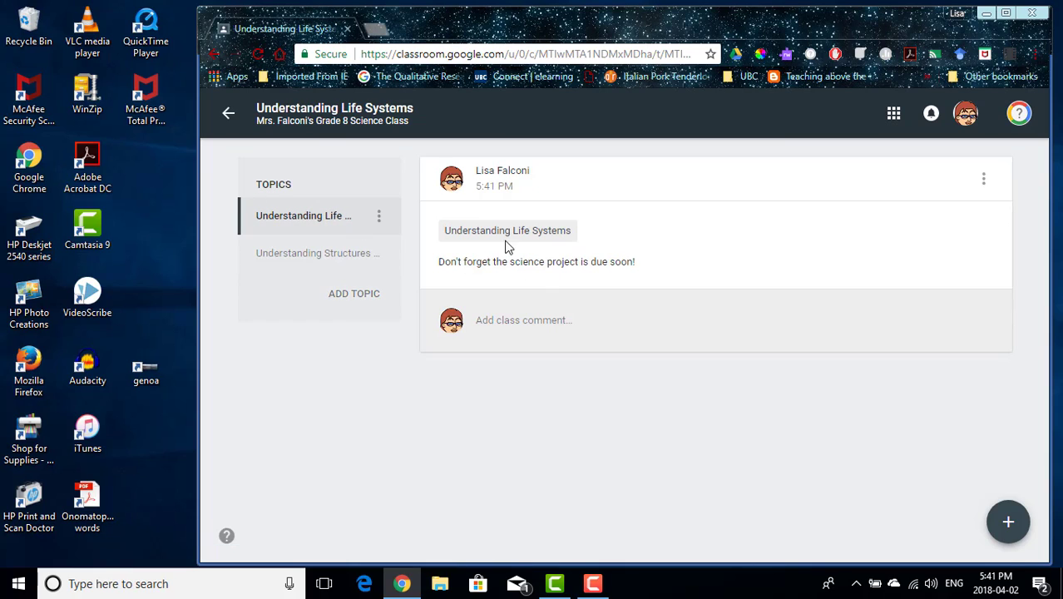
left_click(228, 115)
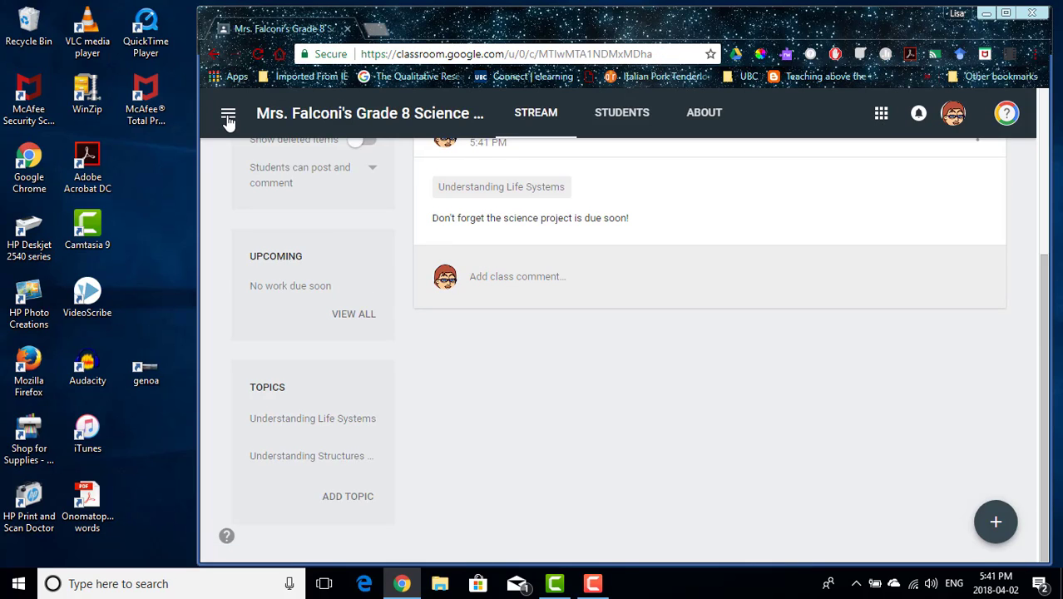
Create a new assignment for the science class and file it under the "Understanding Life Systems" topic.
mouse_move(997, 528)
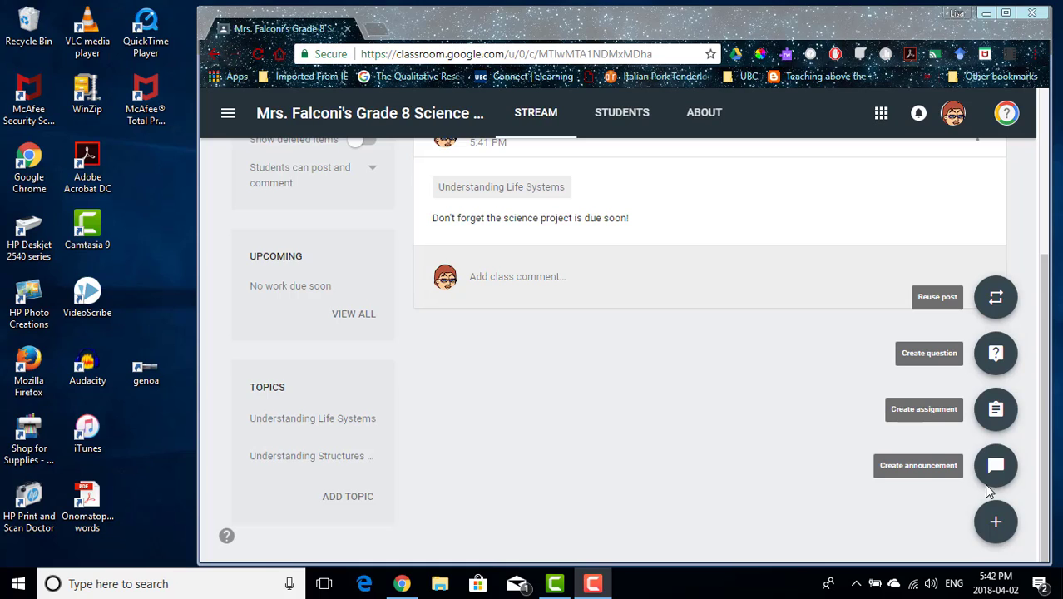
left_click(996, 411)
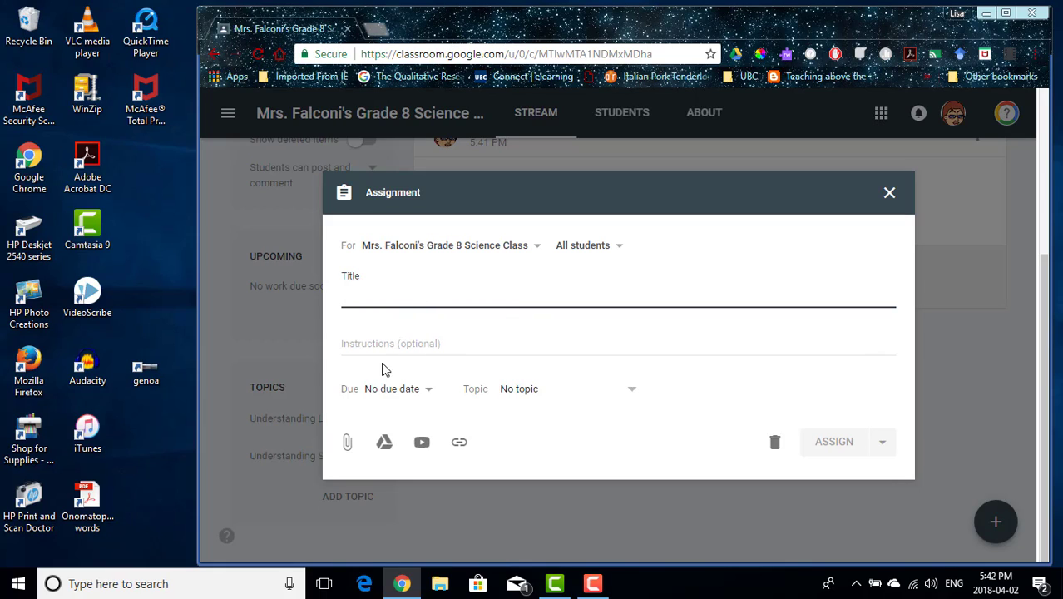
left_click(596, 399)
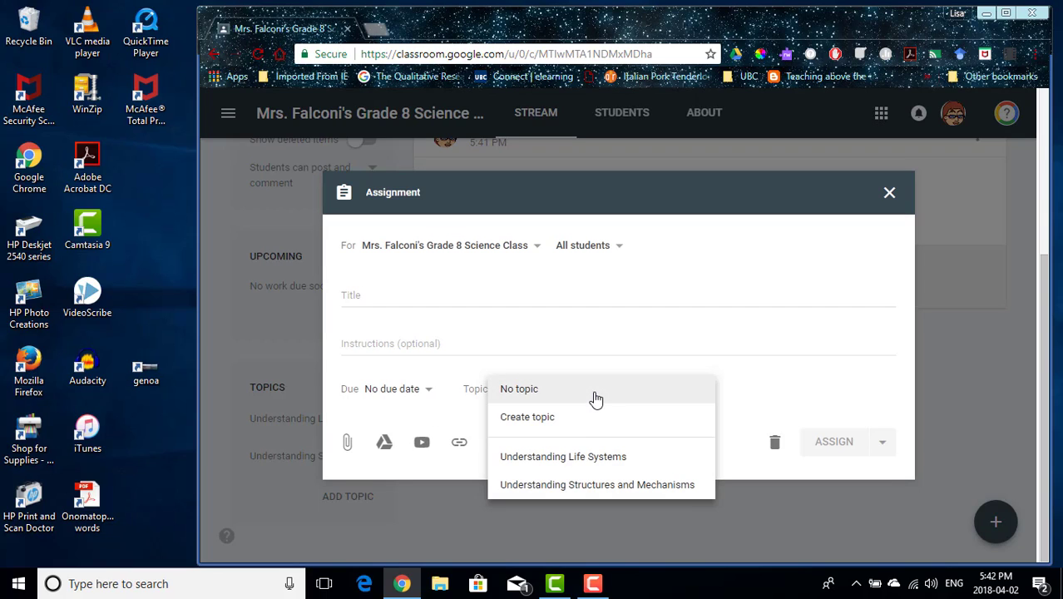
left_click(565, 461)
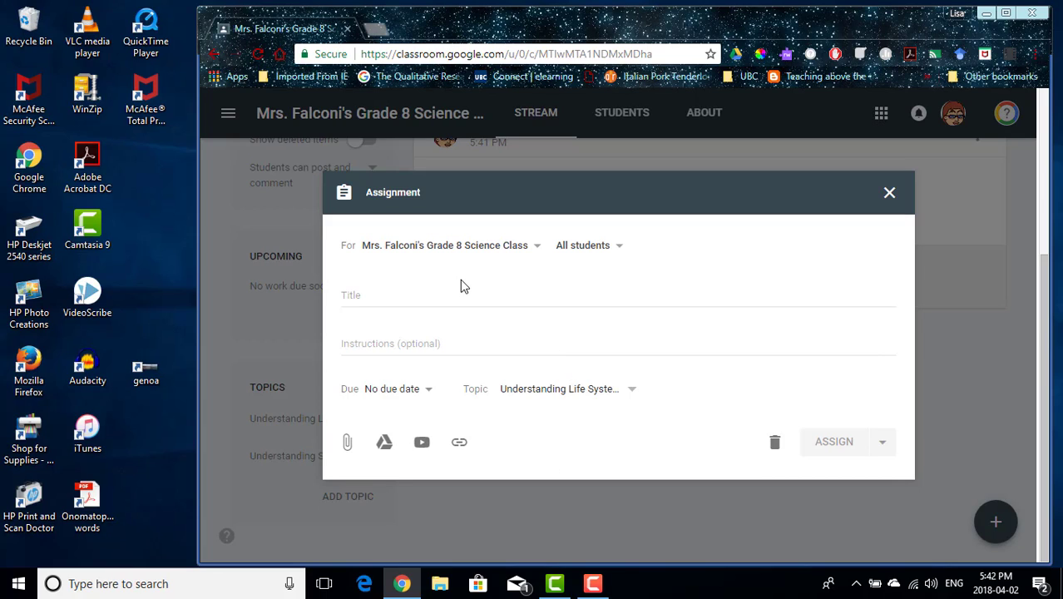
Title the assignment "Cell project assignment" and enter "These are the instructions...." as its instructions.
left_click(361, 290)
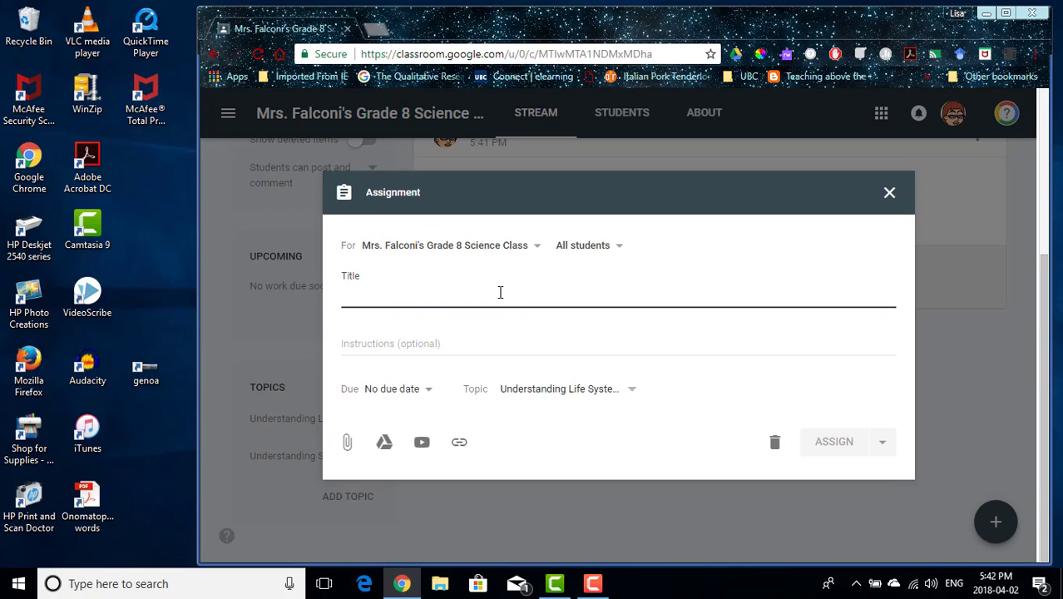
type("Cell ")
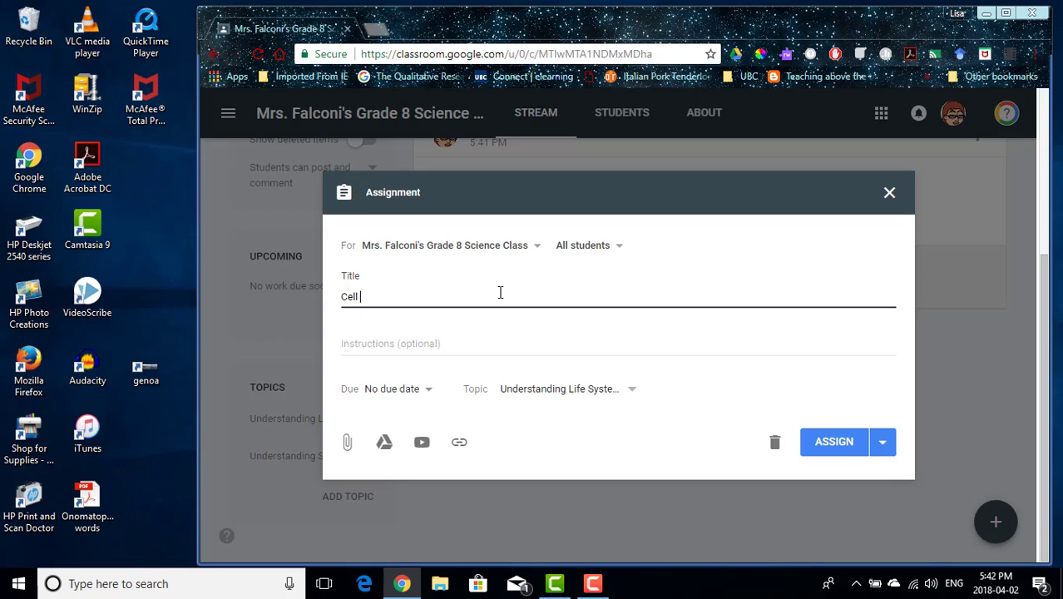
type("project assignment")
left_click(433, 346)
type("These ")
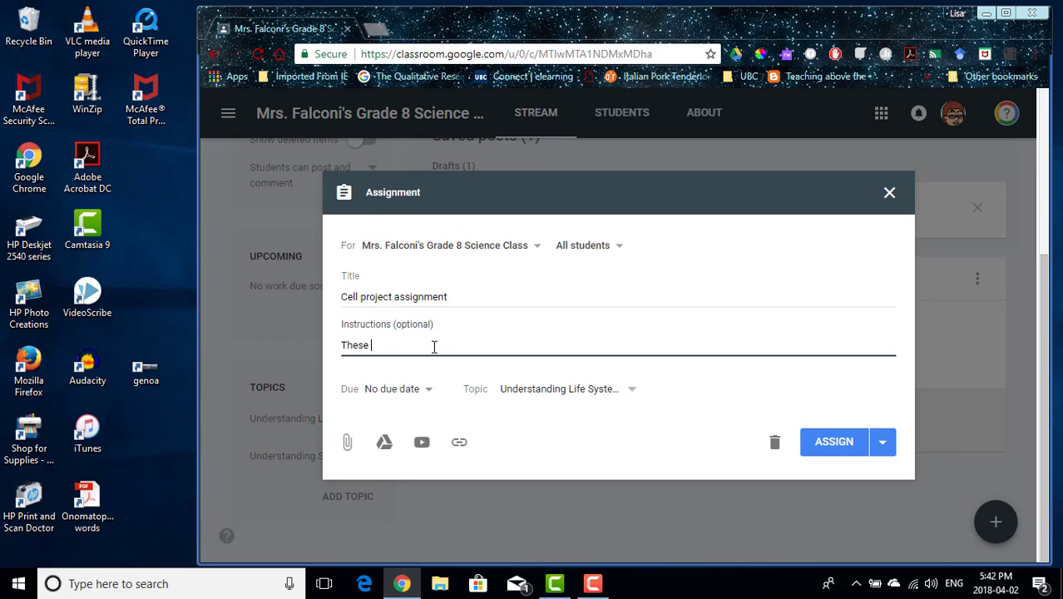
type("are the instructions....")
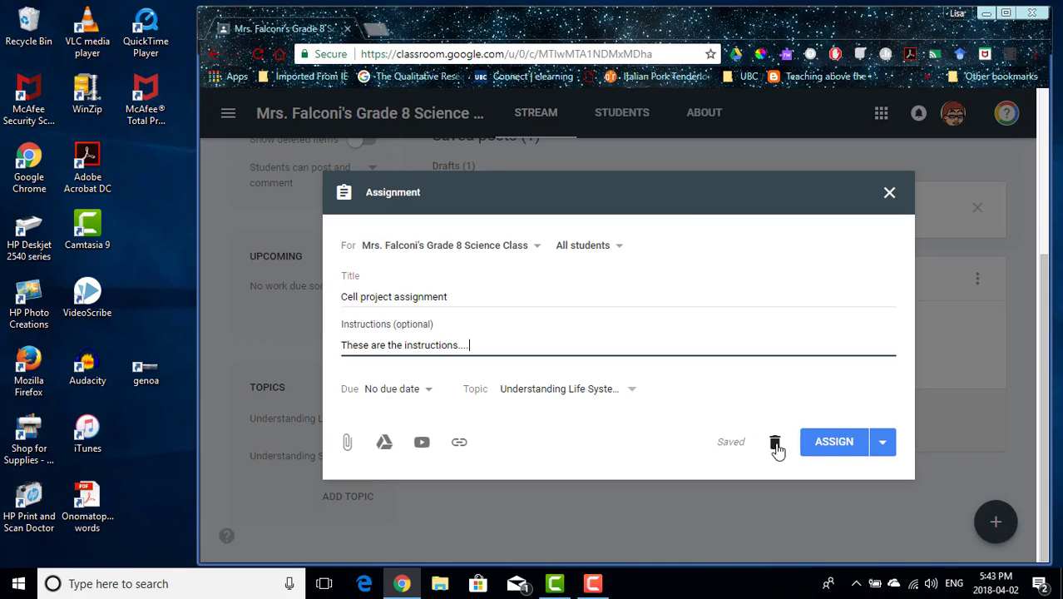
Assign the cell project assignment to the class immediately and check its post in the stream.
left_click(892, 451)
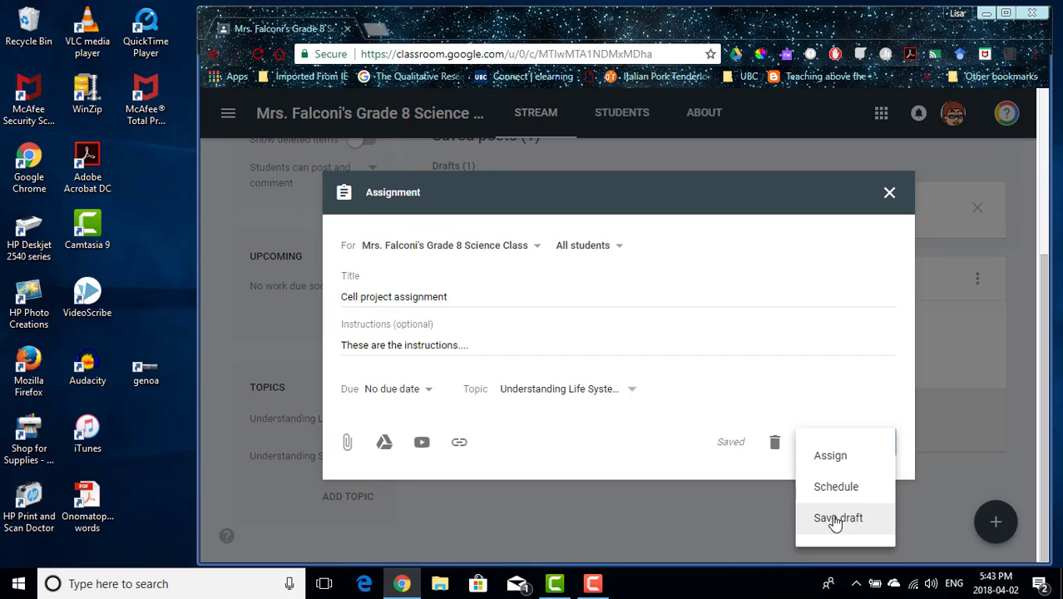
left_click(822, 459)
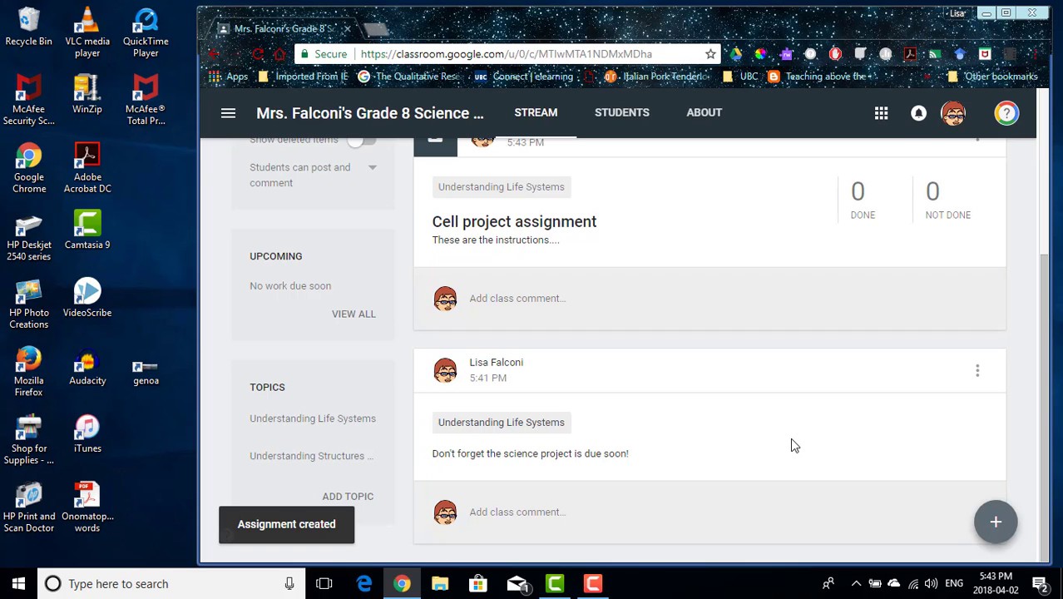
scroll(792, 445, "up", 2)
scroll(792, 445, "down", 1)
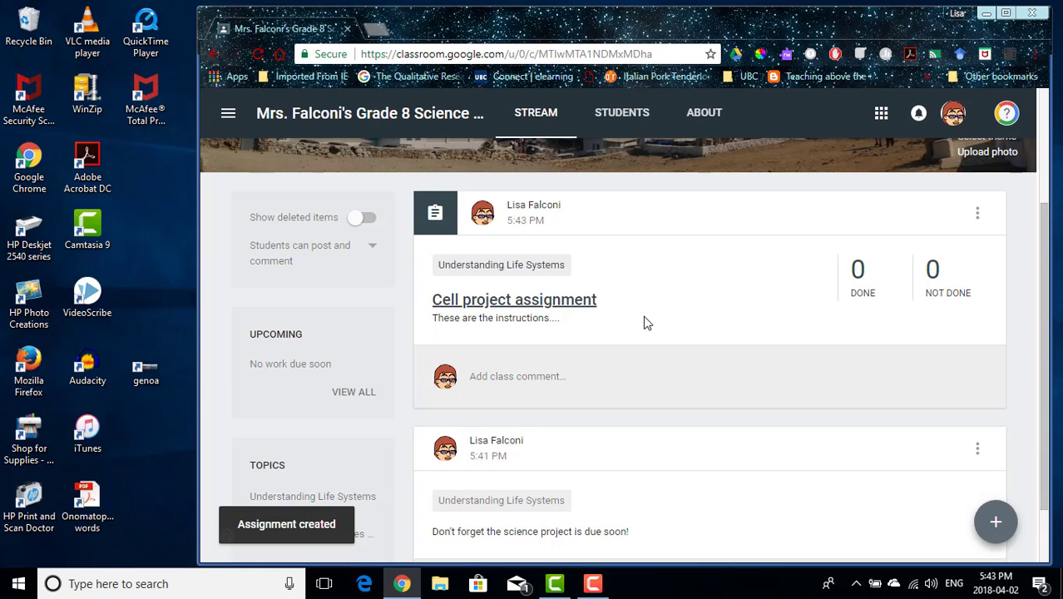
scroll(648, 323, "down", 1)
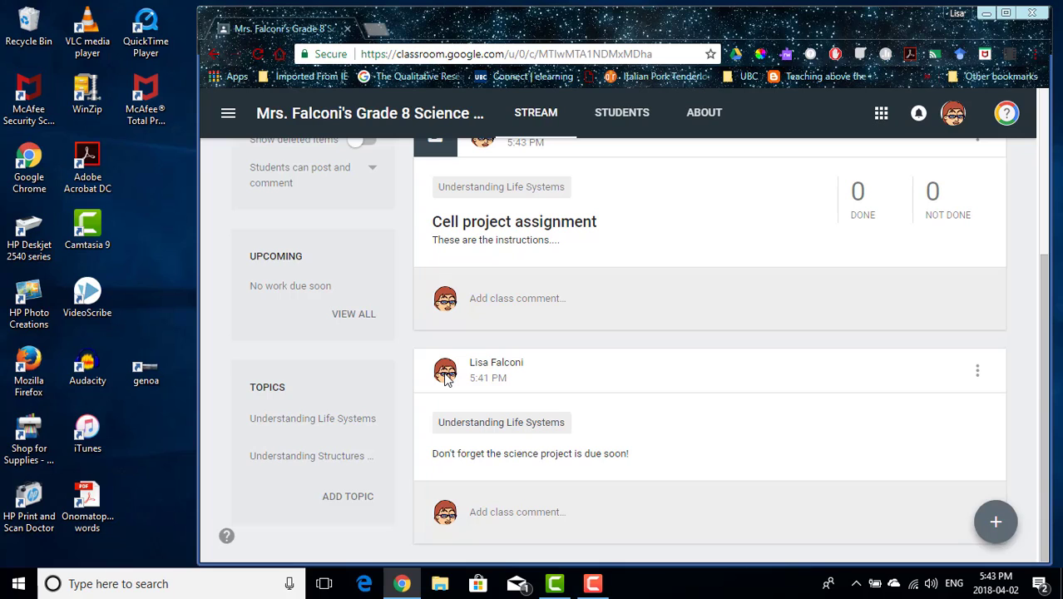
Create a question for the class reading "Using your previous knowledge, what are all the organelles in a cell?".
mouse_move(996, 522)
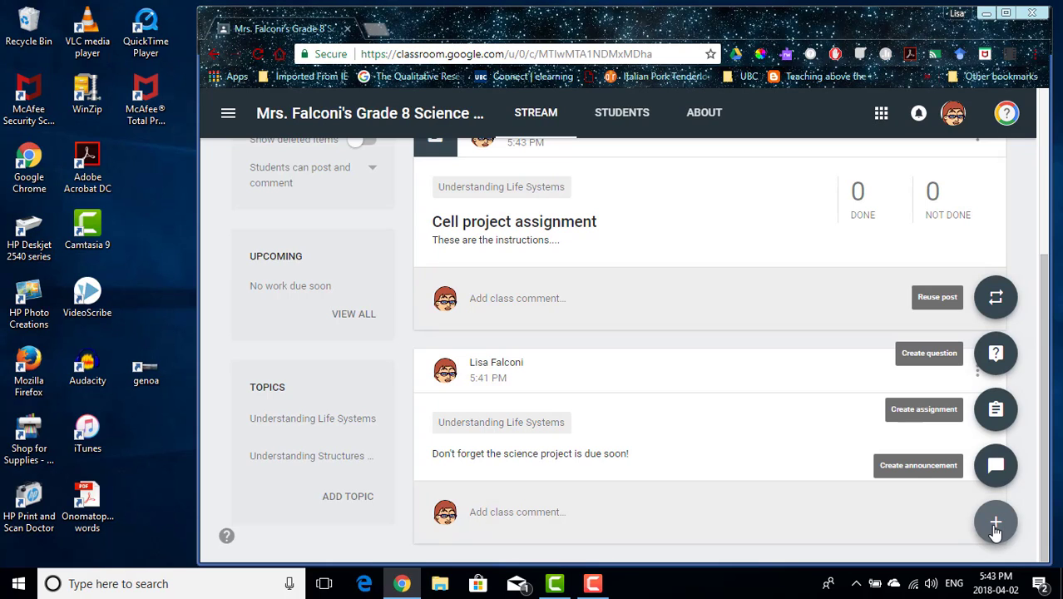
left_click(996, 367)
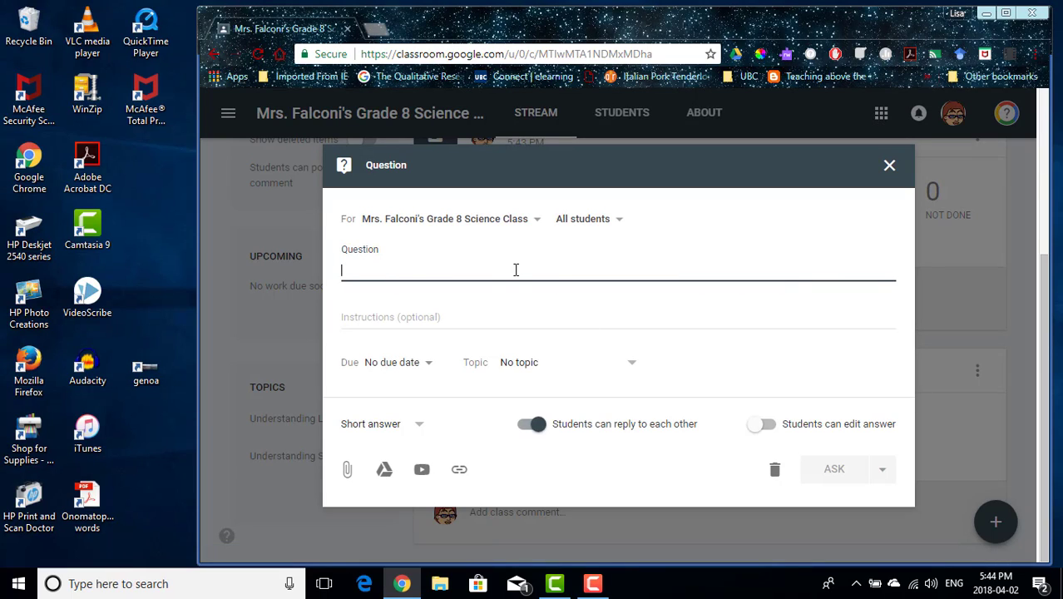
type("Using")
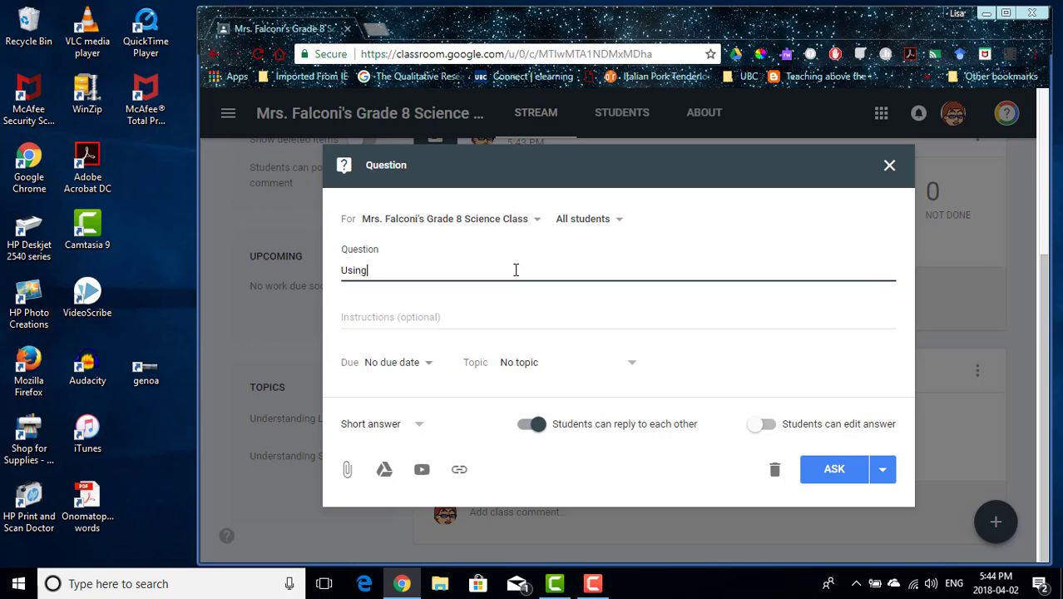
type(" your previous knowledge, wh")
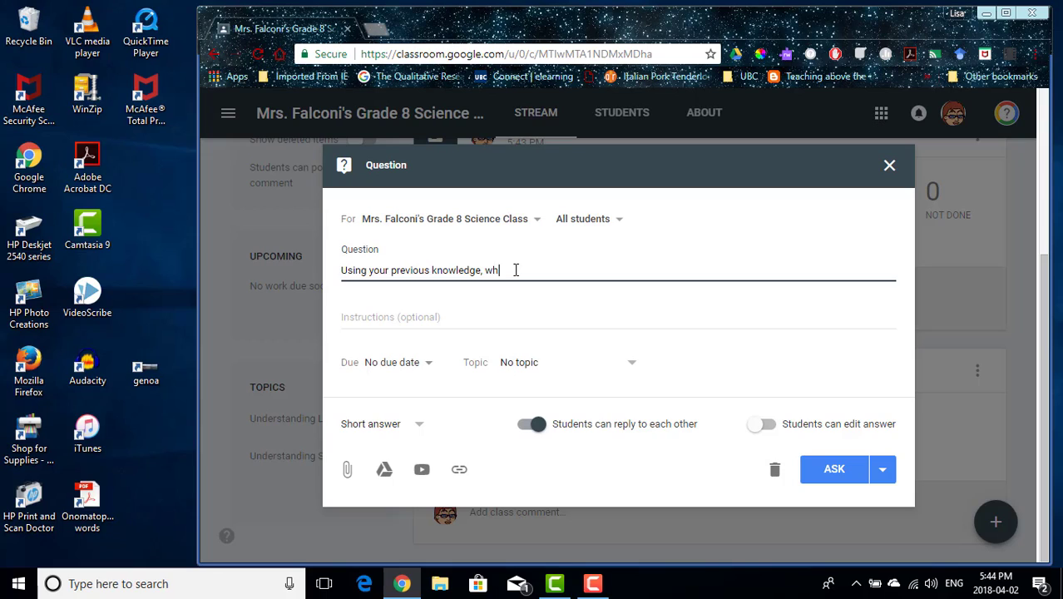
type("at are all the organelles")
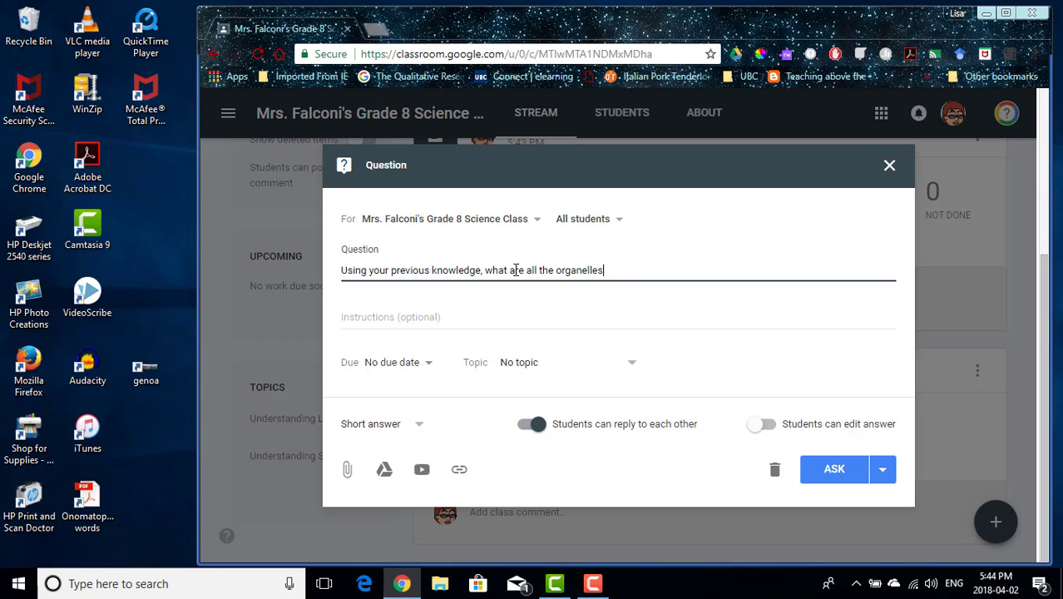
type(" in a cell?")
left_click(432, 321)
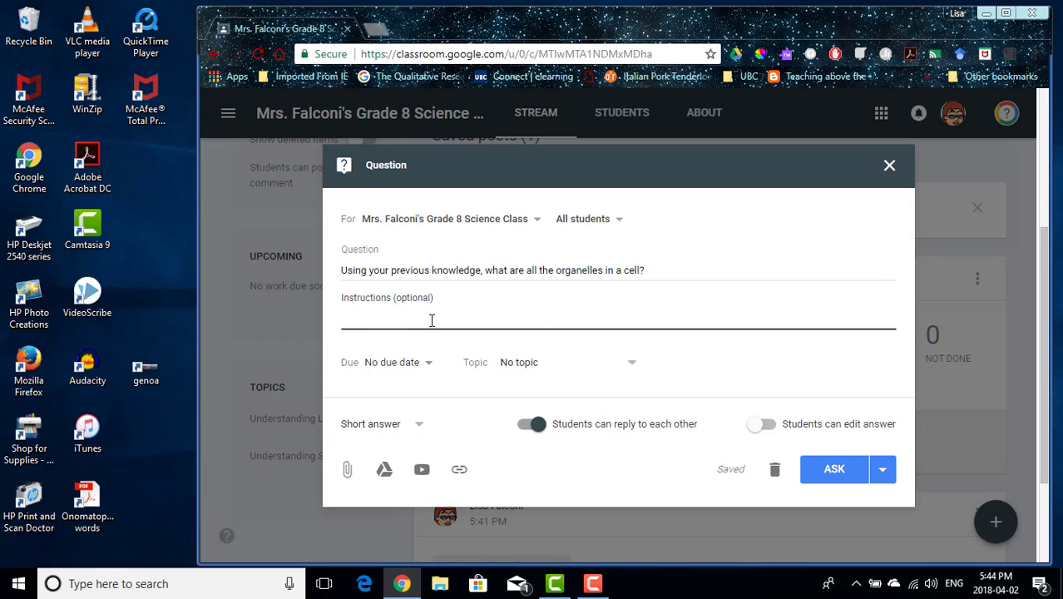
Set the question's due date to Apr 6, 2018 and file it under the "Understanding Life Systems" topic.
left_click(428, 371)
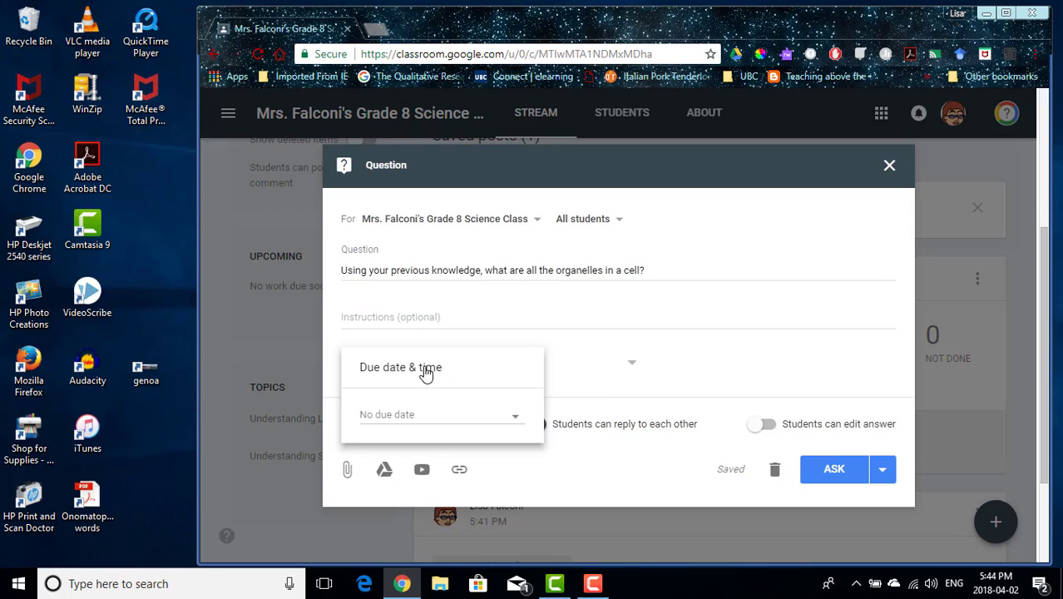
left_click(516, 418)
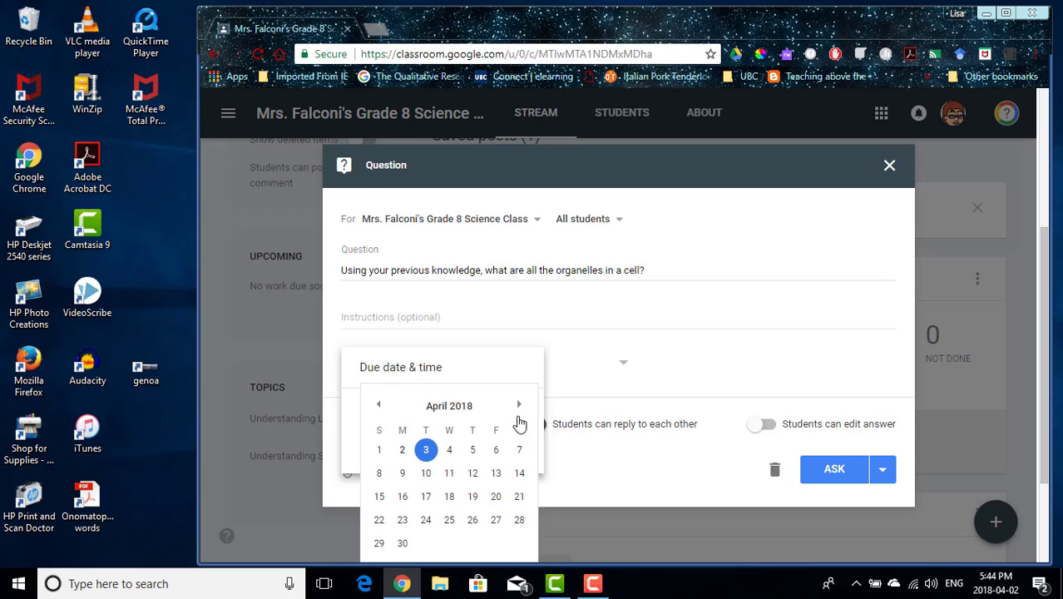
left_click(496, 451)
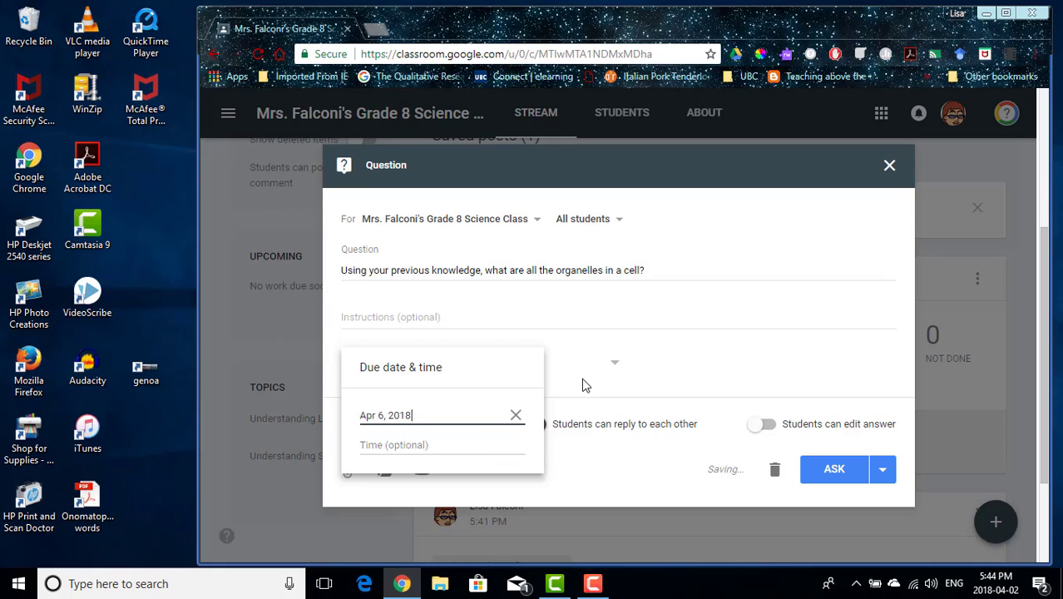
left_click(601, 363)
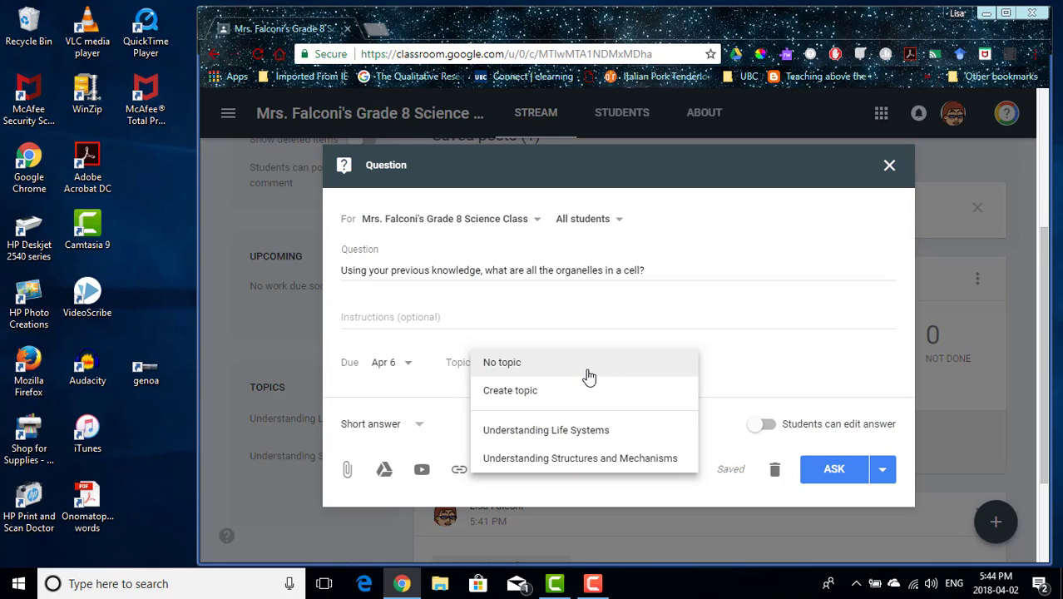
left_click(584, 439)
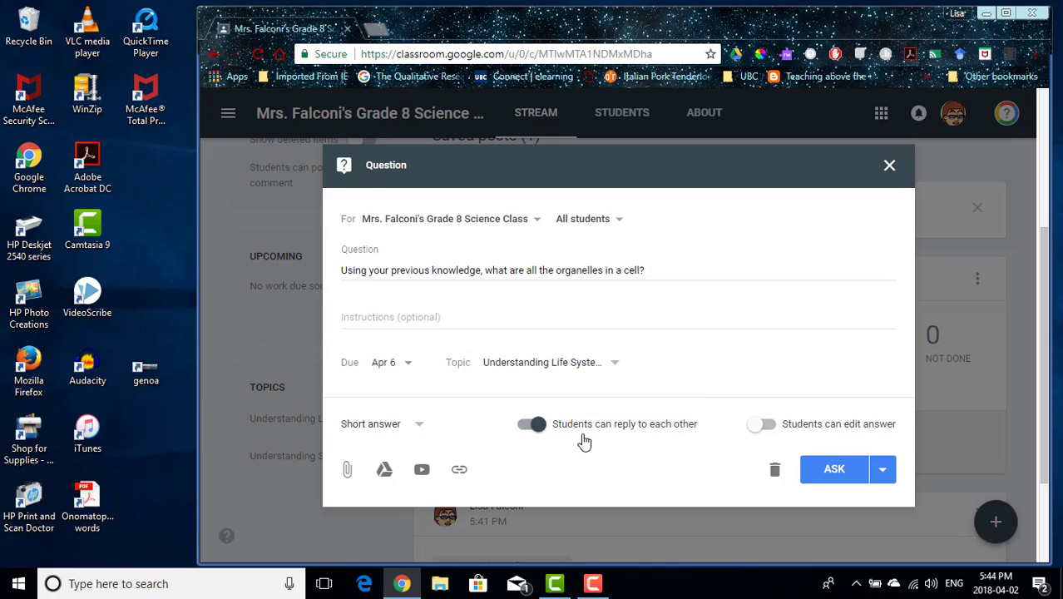
Keep the question as a short answer and turn off students replying to each other.
left_click(419, 427)
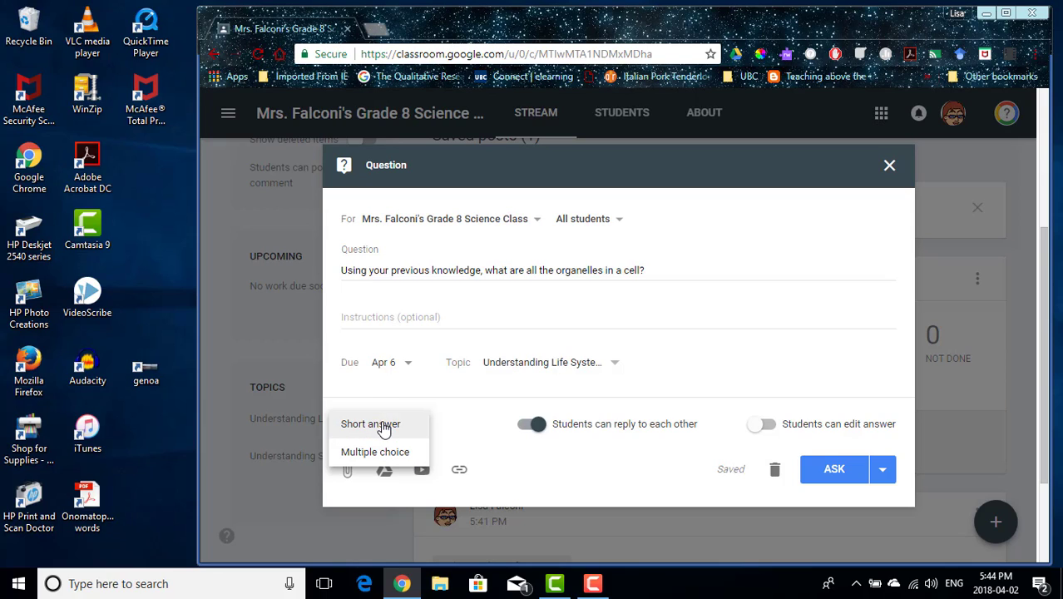
left_click(384, 426)
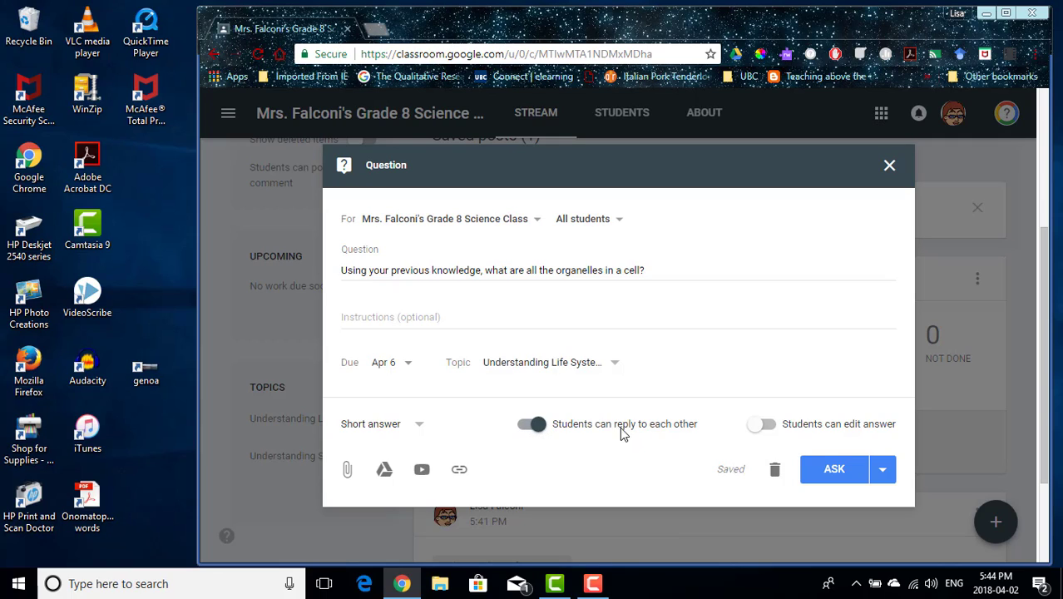
left_click(523, 429)
Ask the organelles question immediately and check its post in the class stream.
left_click(887, 474)
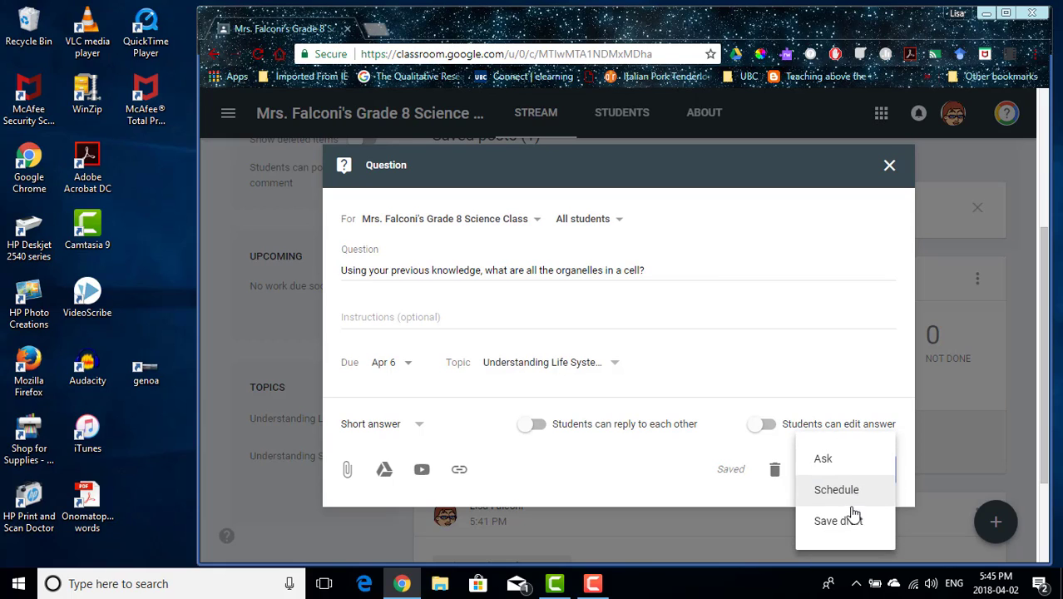
left_click(824, 460)
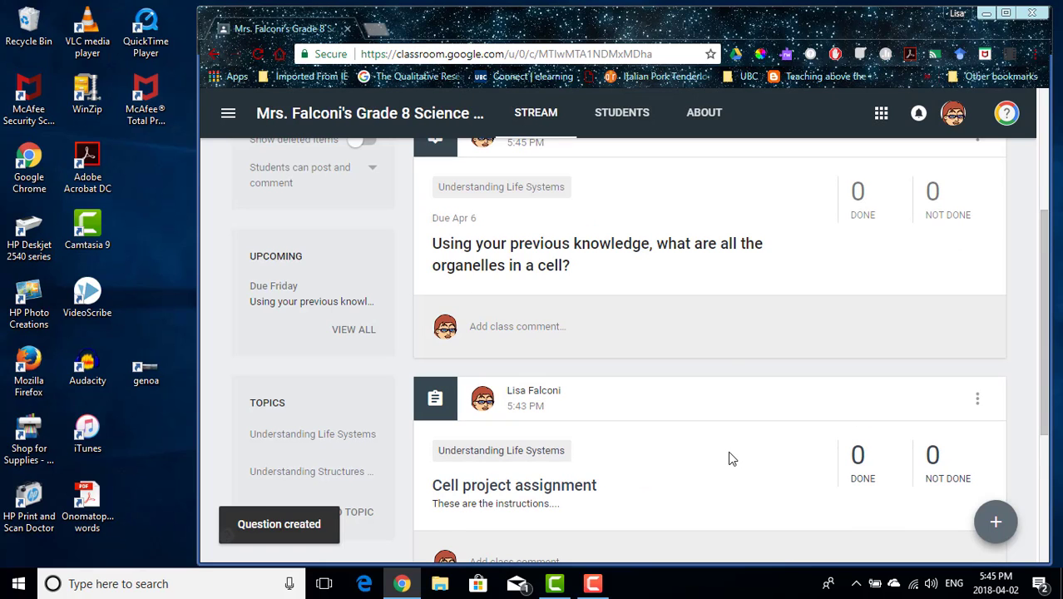
scroll(730, 456, "down", 1)
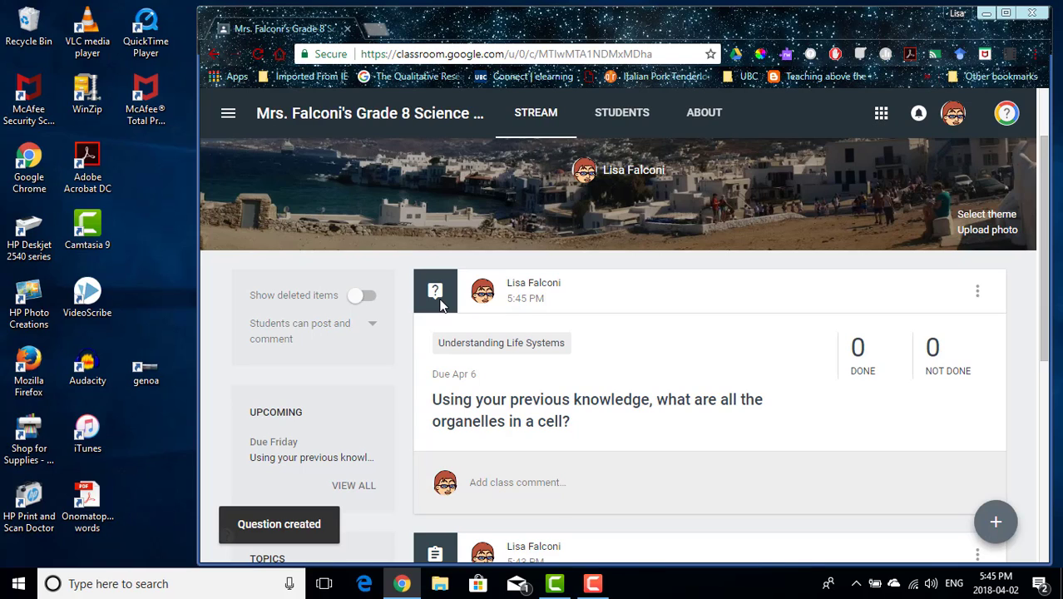
Start reusing an existing post and choose the Grade 8 Poetry Class as its source.
mouse_move(996, 521)
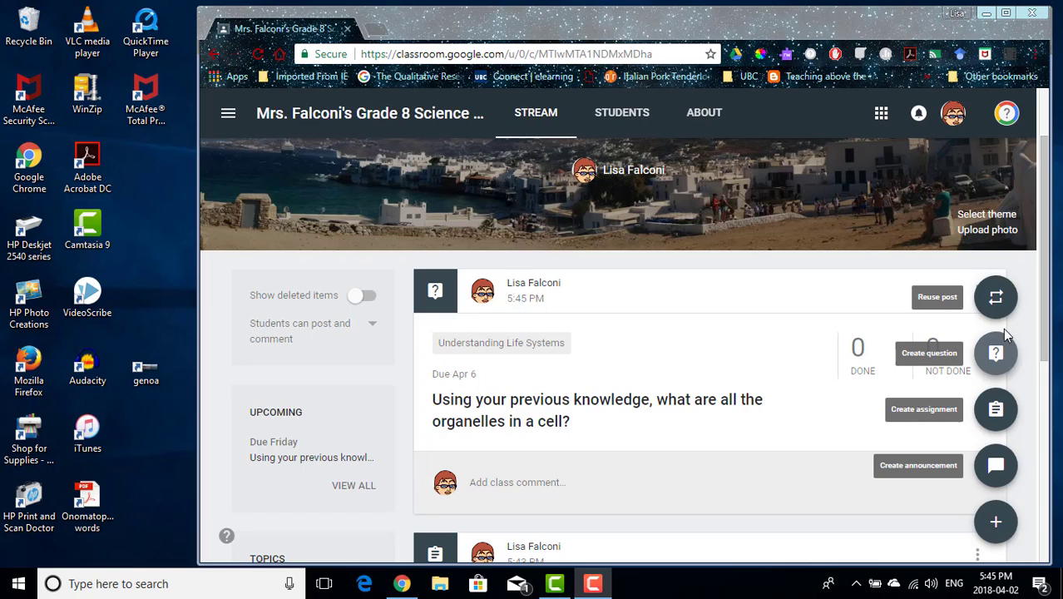
left_click(997, 300)
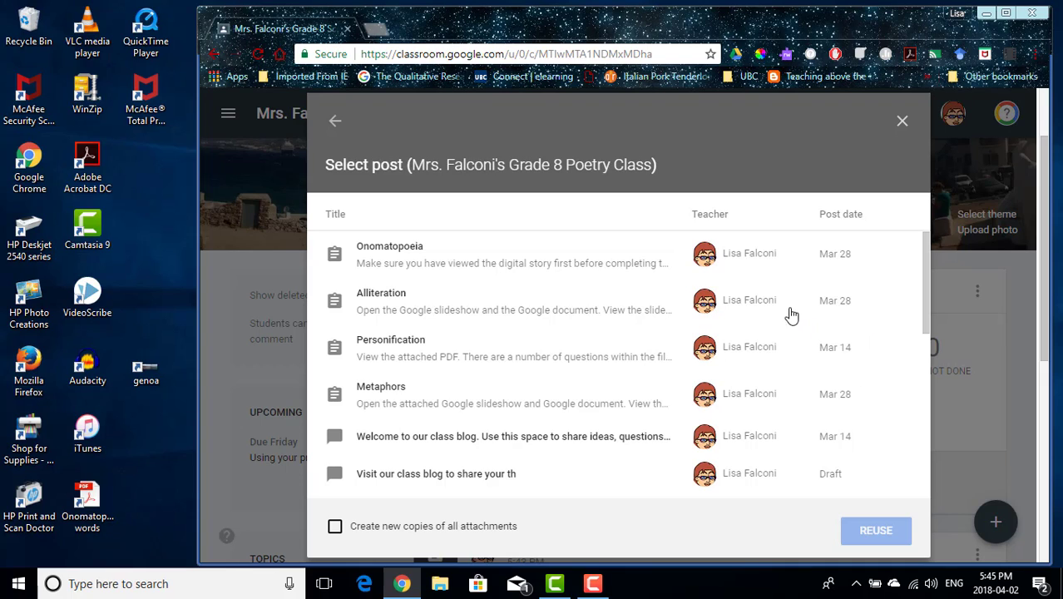
left_click(335, 121)
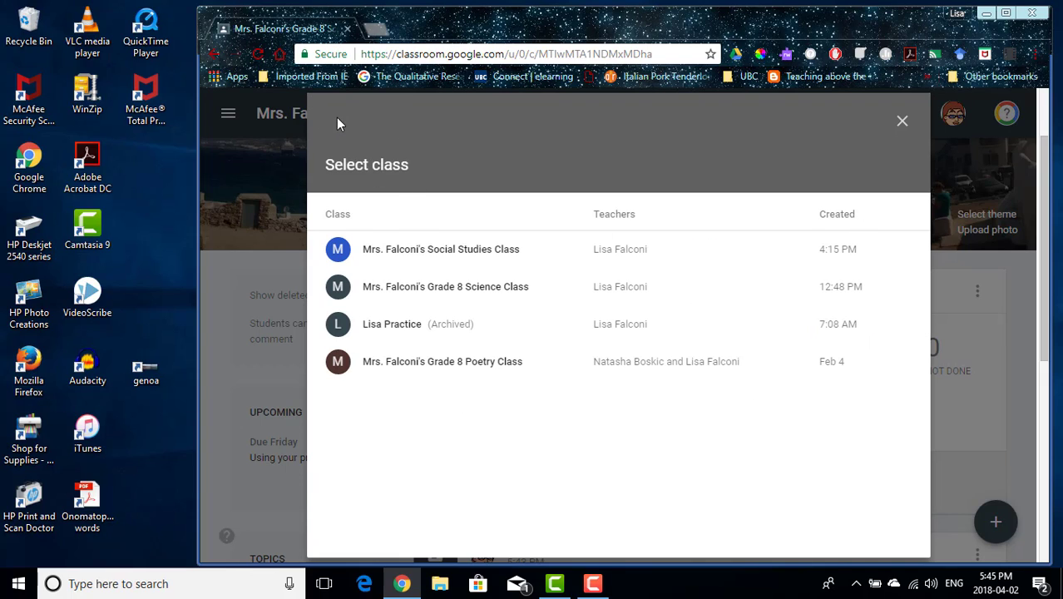
left_click(427, 366)
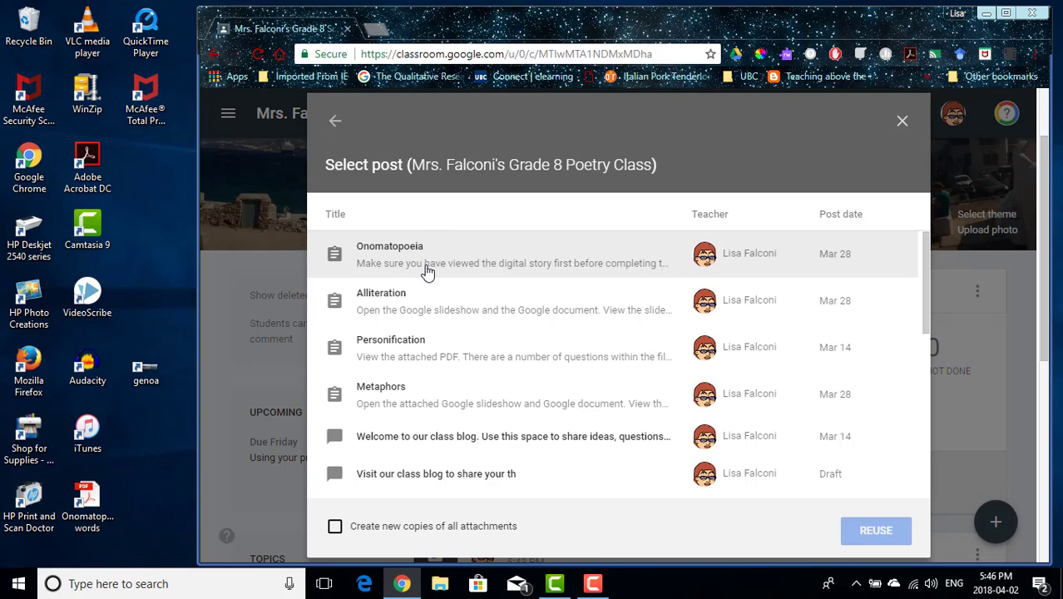
Reuse the Onomatopoeia assignment with new copies of all attachments, and review its instructions, topic and attached files.
left_click(427, 271)
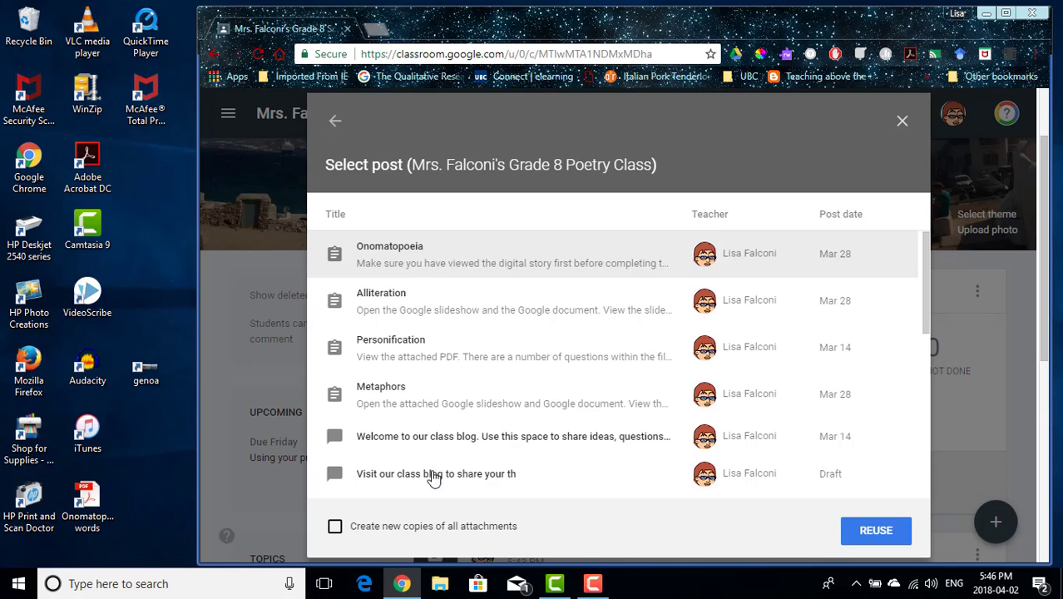
left_click(336, 534)
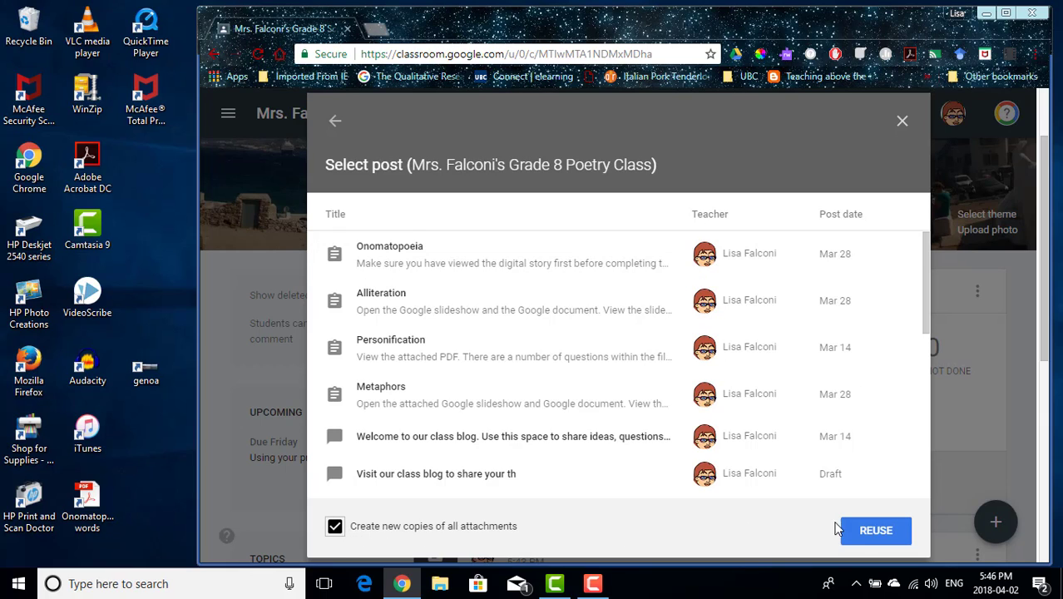
left_click(866, 535)
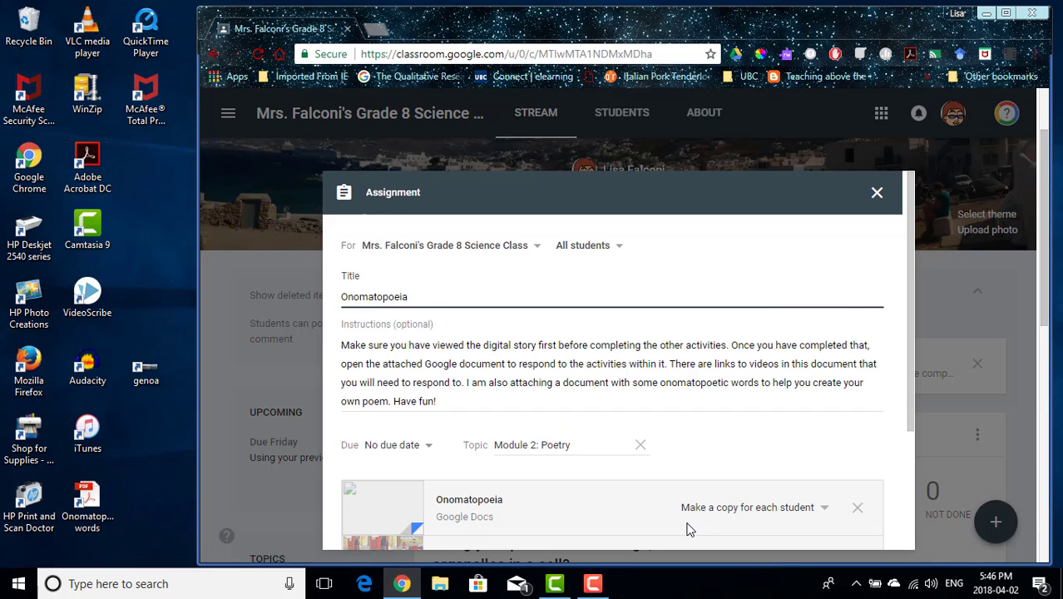
scroll(683, 454, "down", 5)
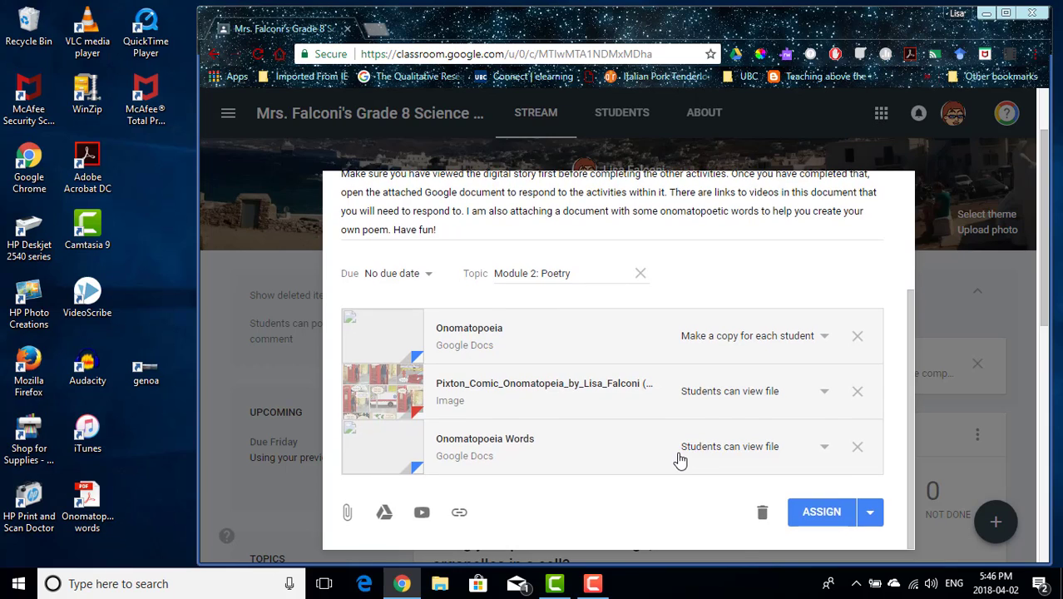
scroll(678, 459, "up", 3)
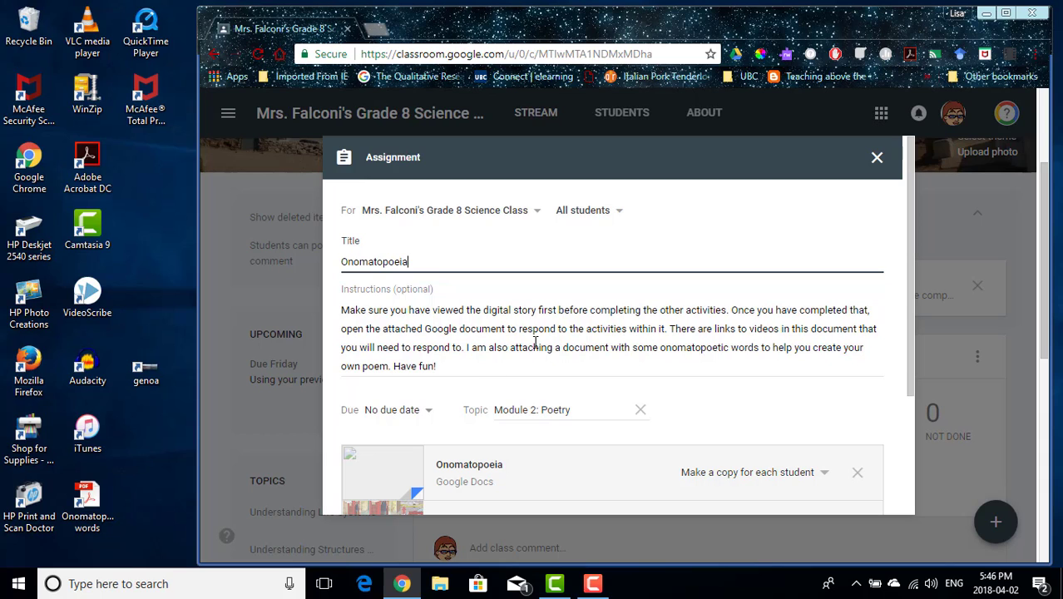
scroll(535, 342, "down", 3)
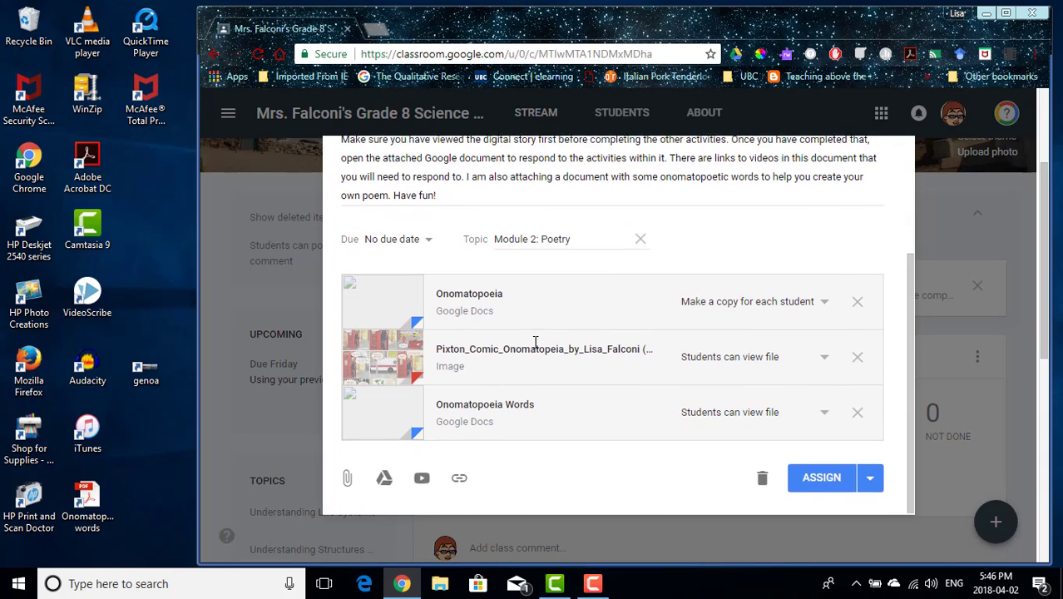
scroll(534, 345, "up", 3)
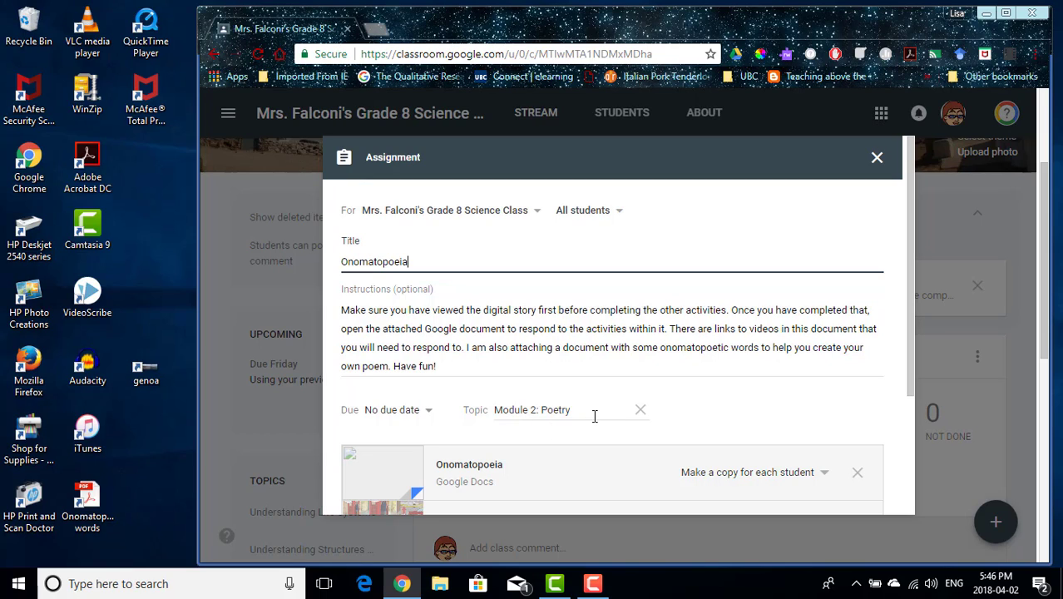
Assign the reused Onomatopoeia assignment to the class and check its post and the topic list in the stream.
scroll(594, 416, "down", 3)
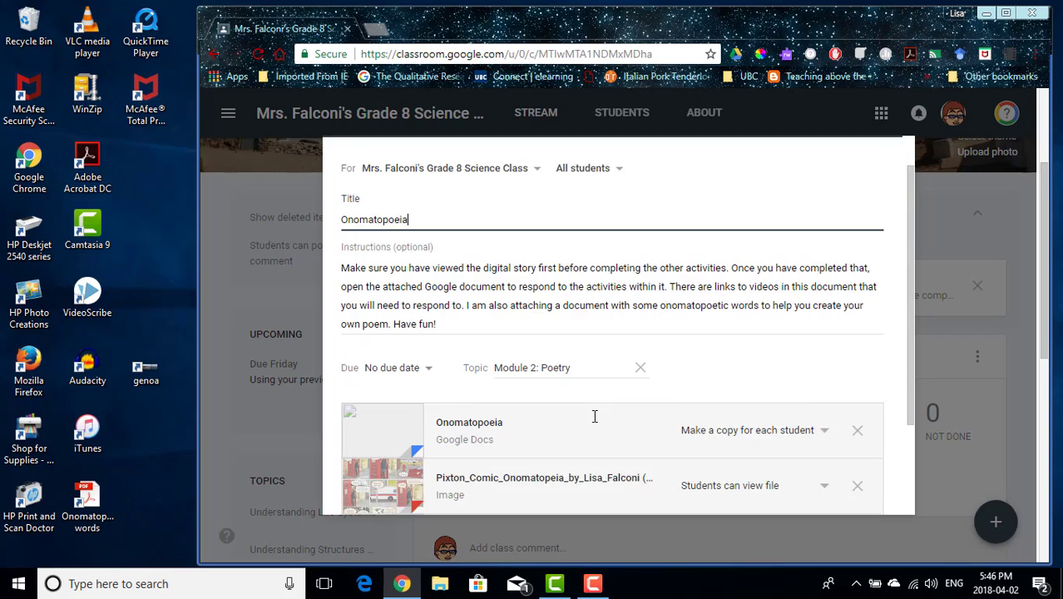
left_click(836, 477)
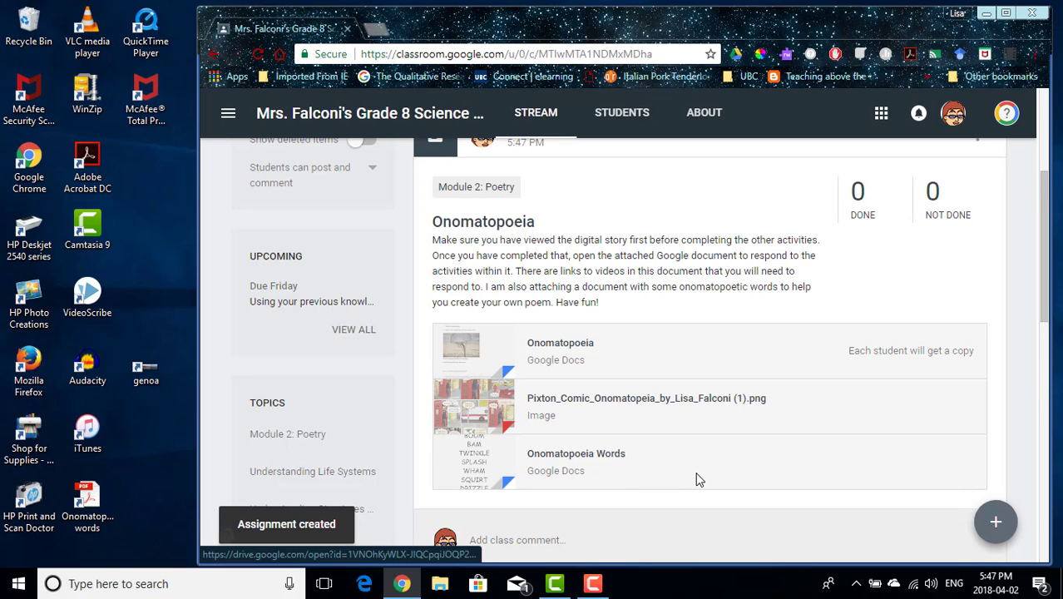
scroll(697, 480, "up", 3)
scroll(698, 481, "down", 2)
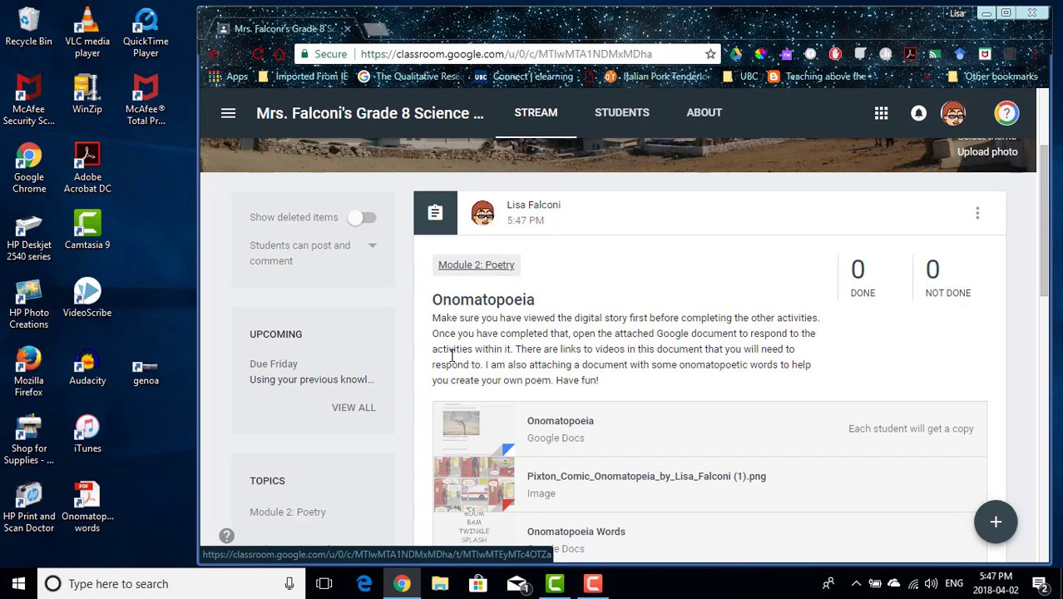
scroll(353, 364, "down", 2)
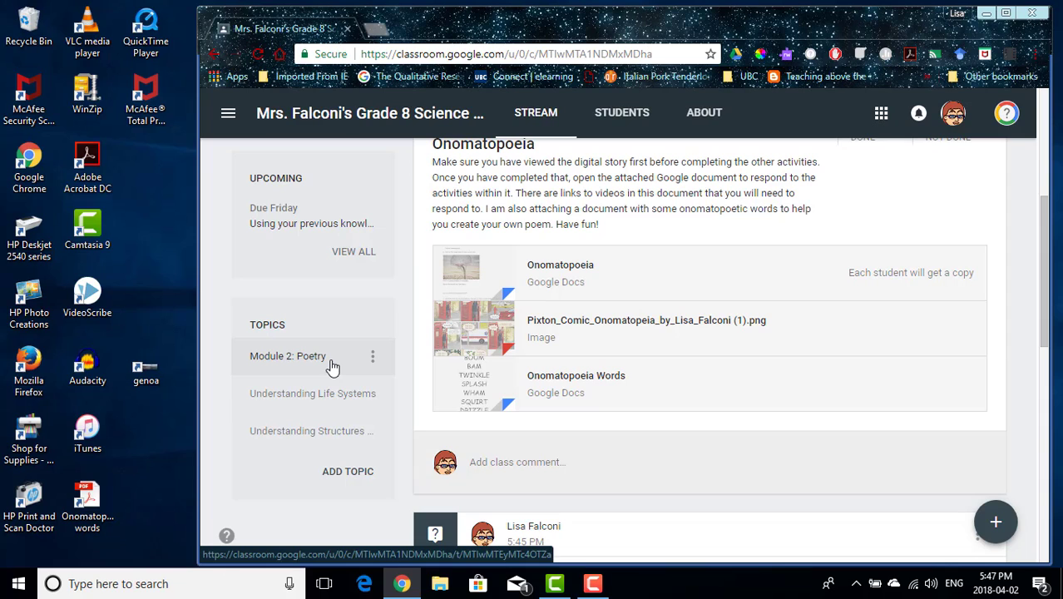
Edit the posted Onomatopoeia assignment to use the topic Understanding Life Systems and save it.
scroll(688, 356, "up", 2)
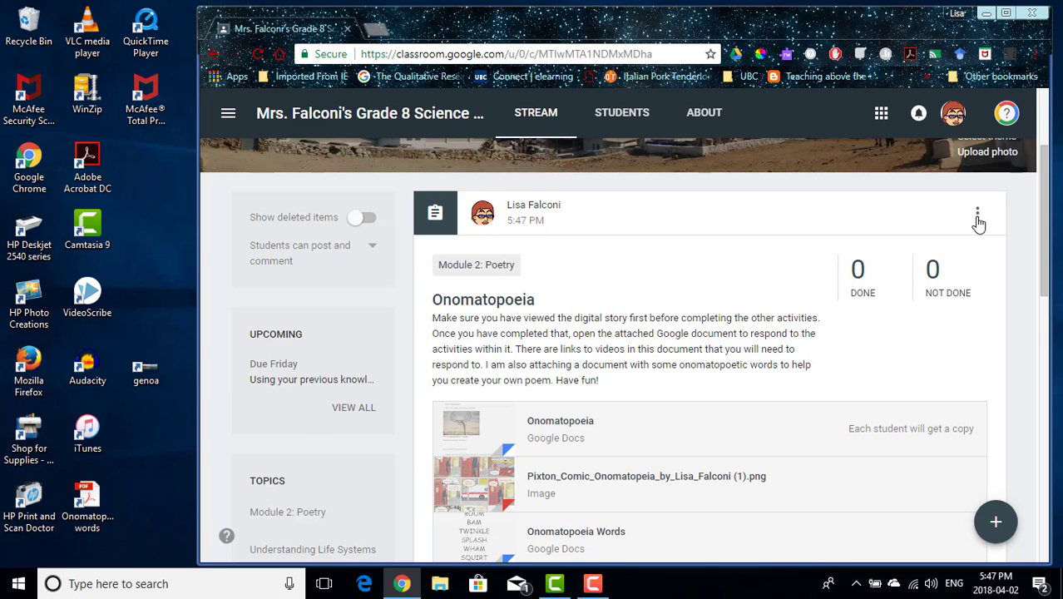
left_click(979, 217)
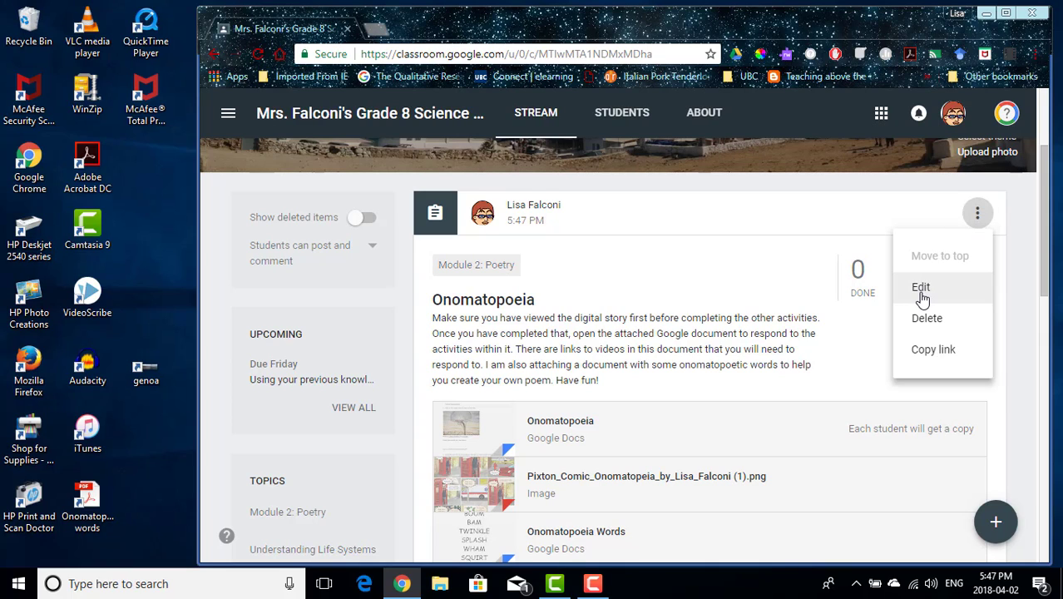
left_click(922, 290)
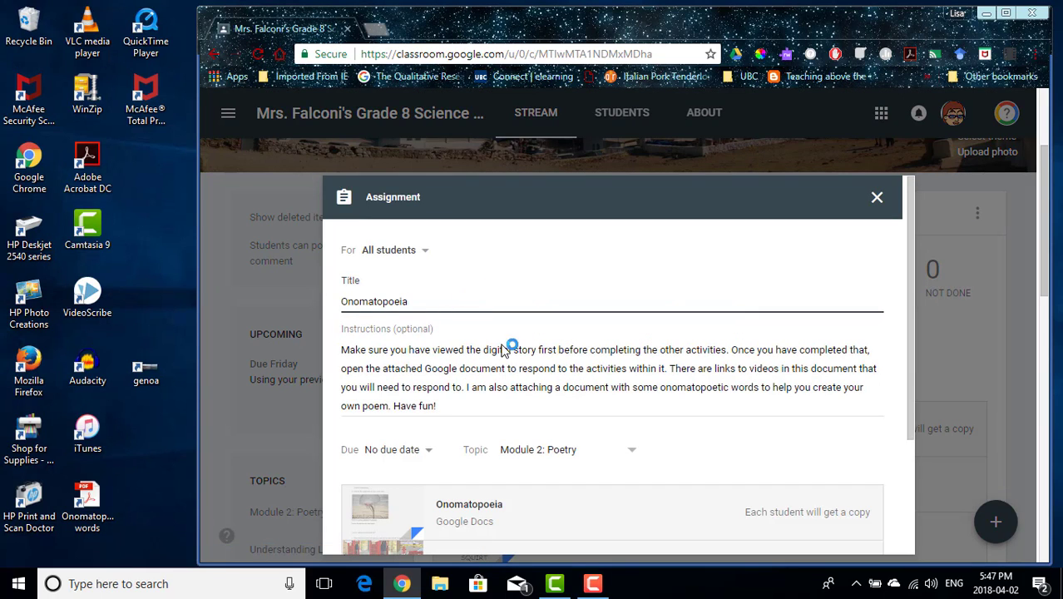
left_click(630, 451)
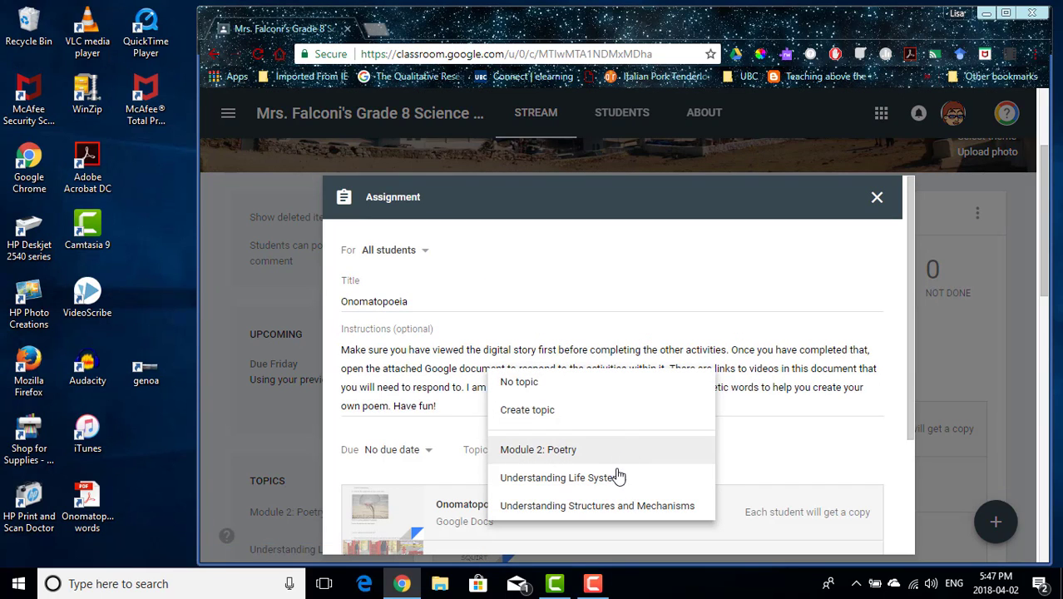
left_click(609, 487)
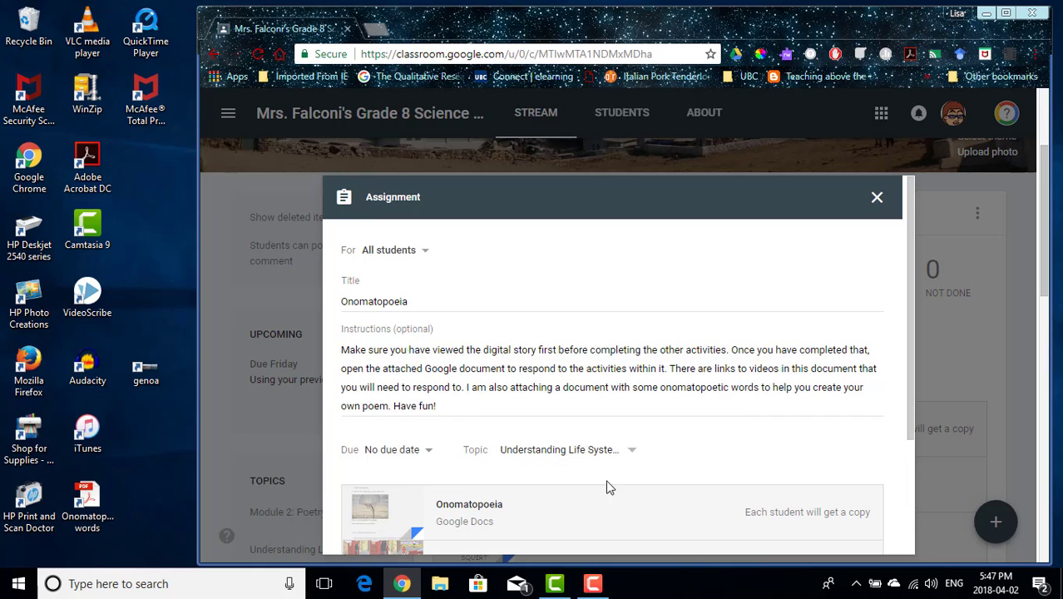
scroll(591, 482, "down", 2)
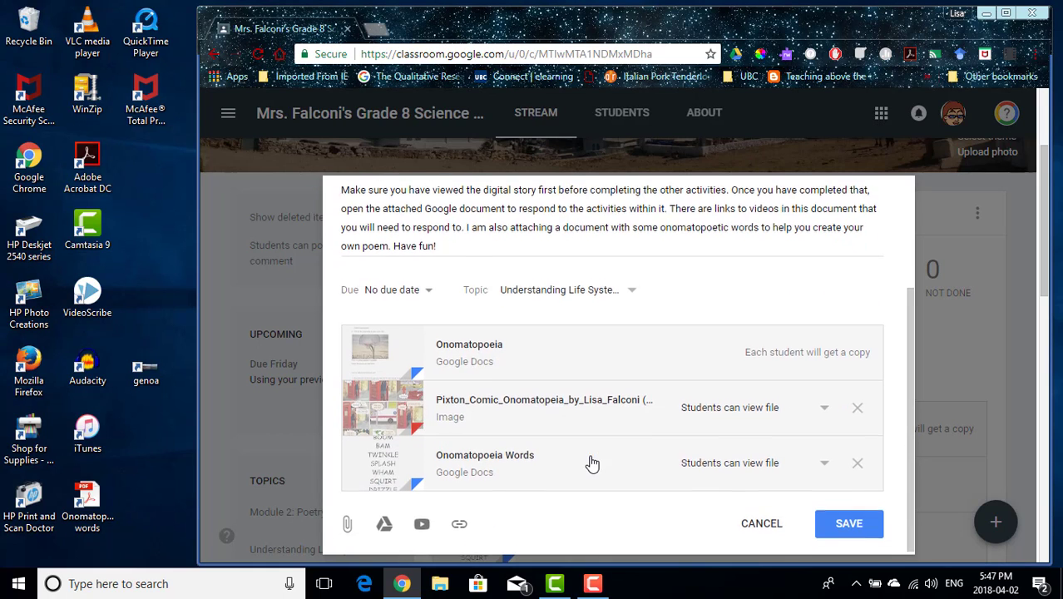
left_click(849, 521)
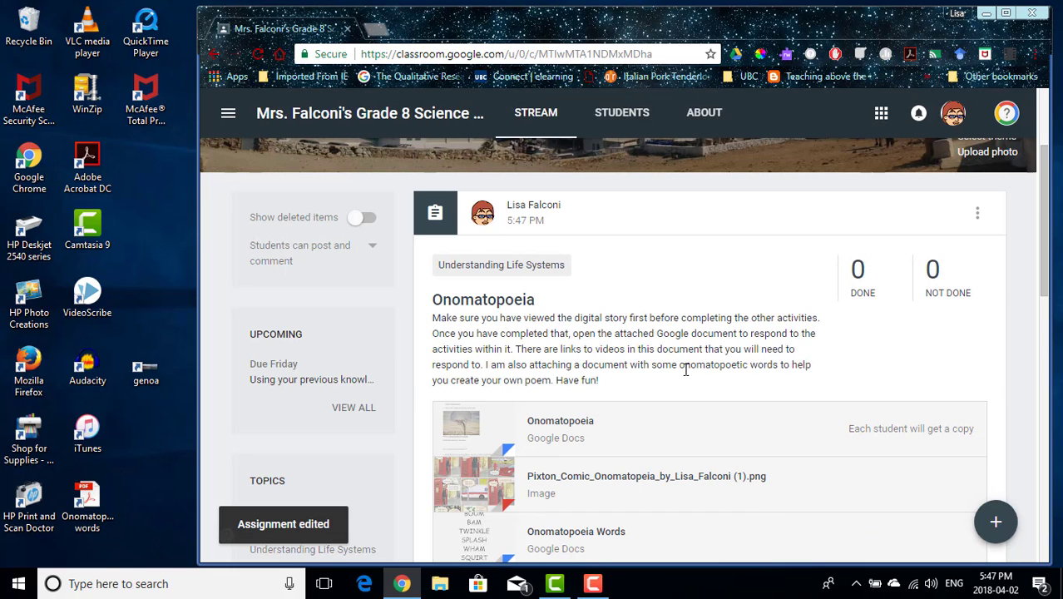
Delete the Module 2: Poetry topic from the class topic list.
scroll(685, 369, "down", 2)
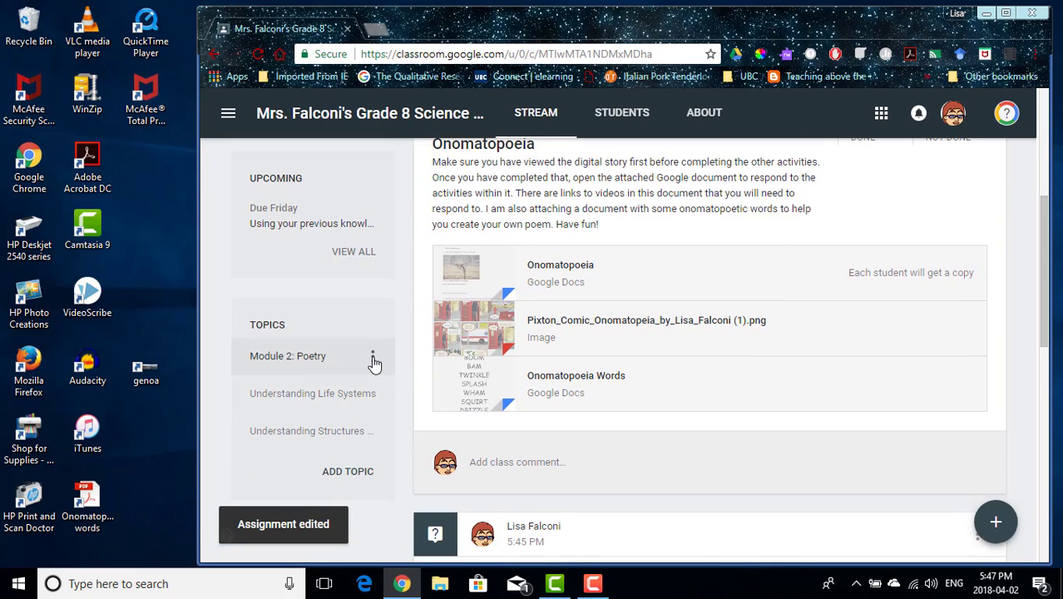
left_click(373, 358)
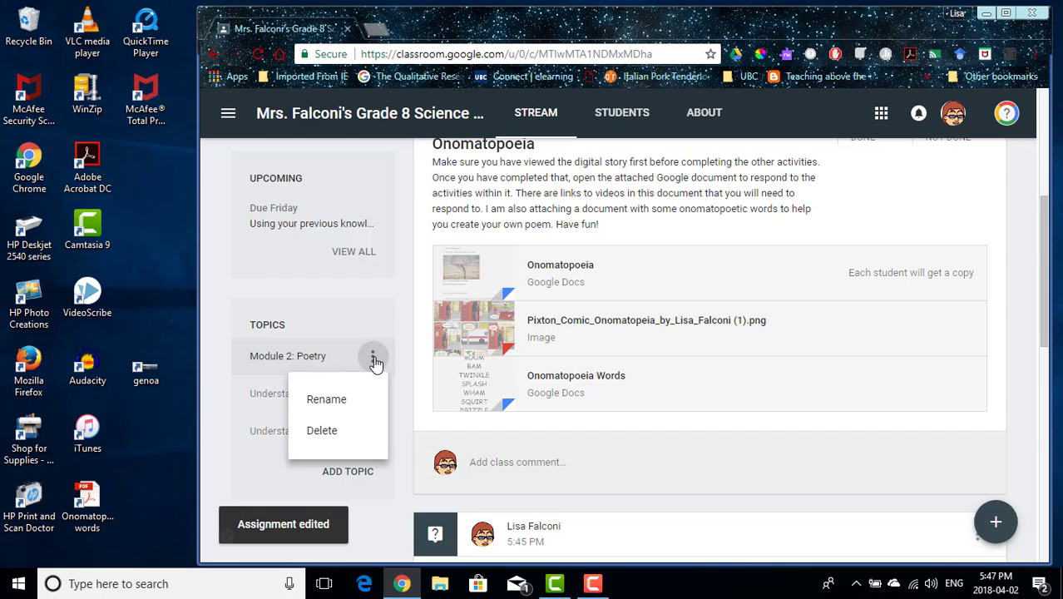
left_click(339, 431)
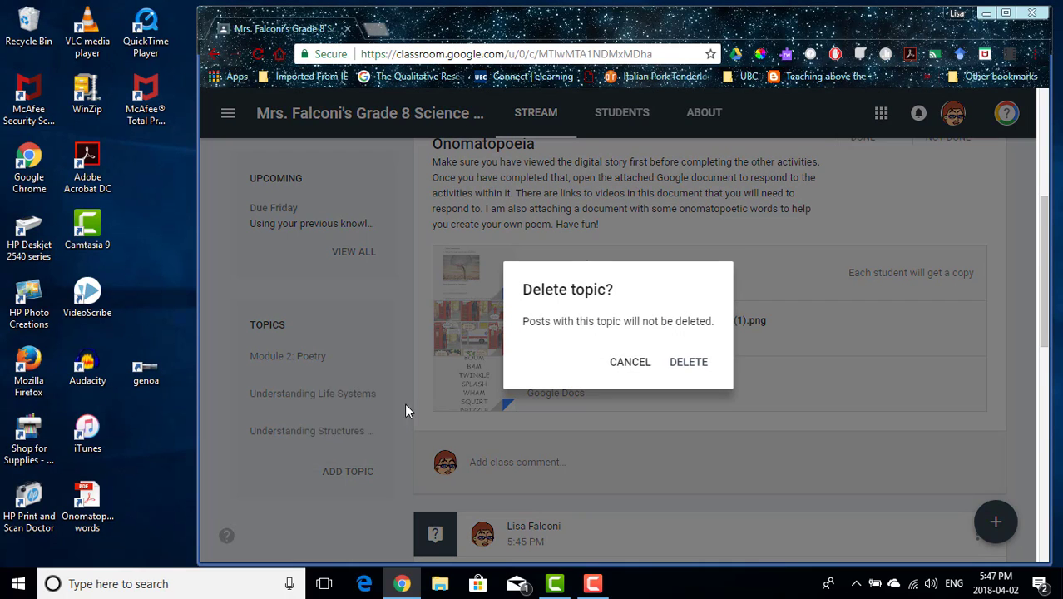
left_click(686, 364)
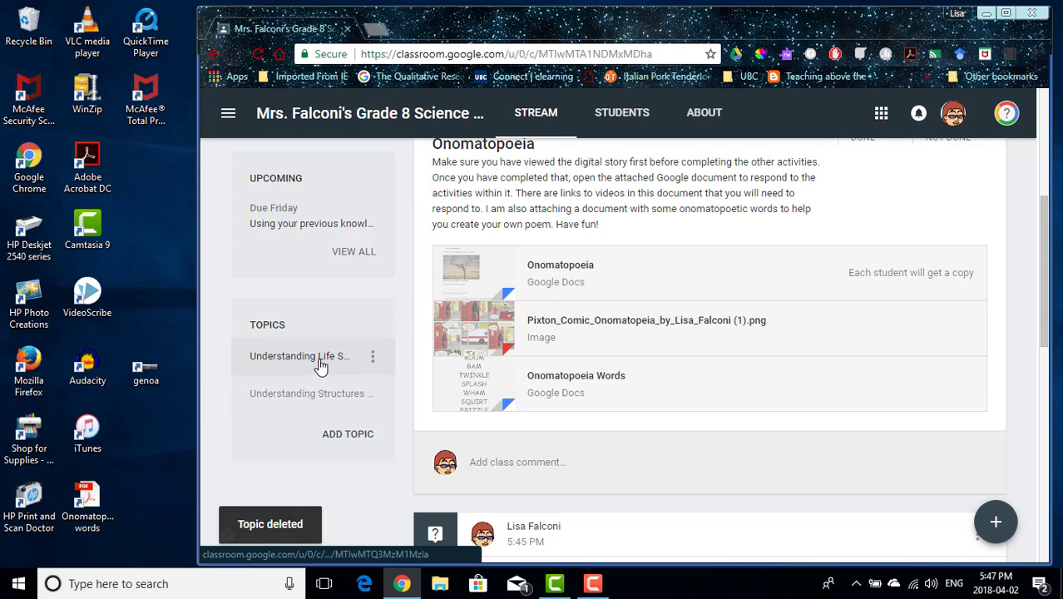
scroll(539, 358, "up", 3)
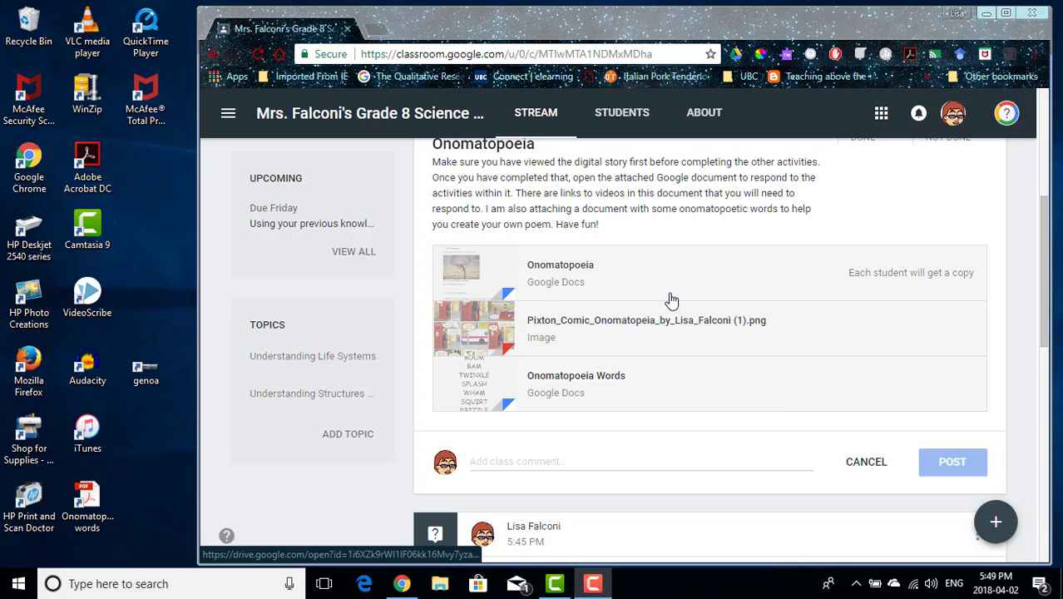
Post the class comment "Hello" on the Onomatopoeia assignment.
left_click(560, 457)
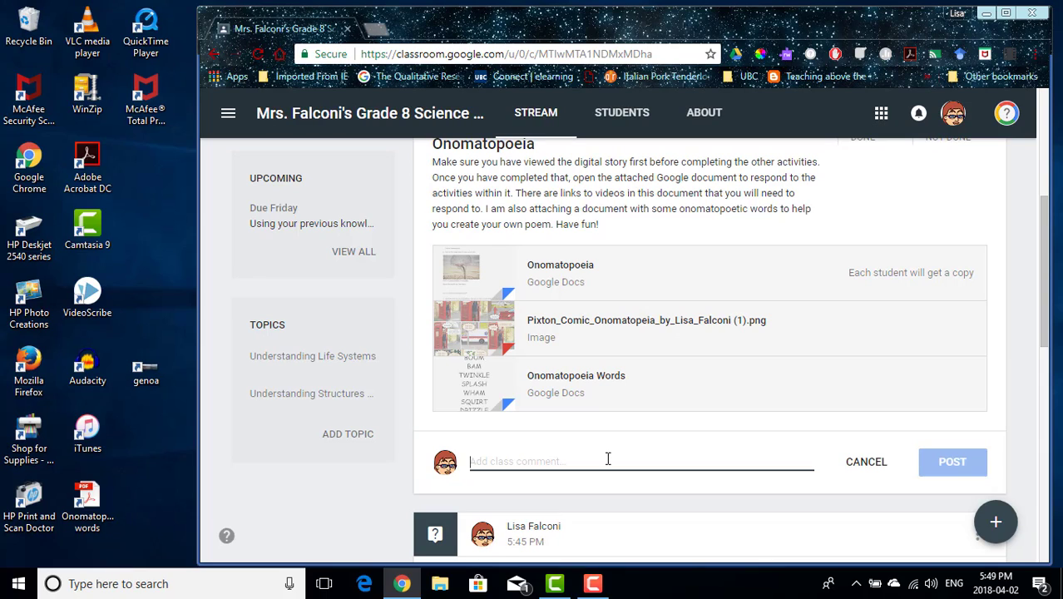
type("Hello")
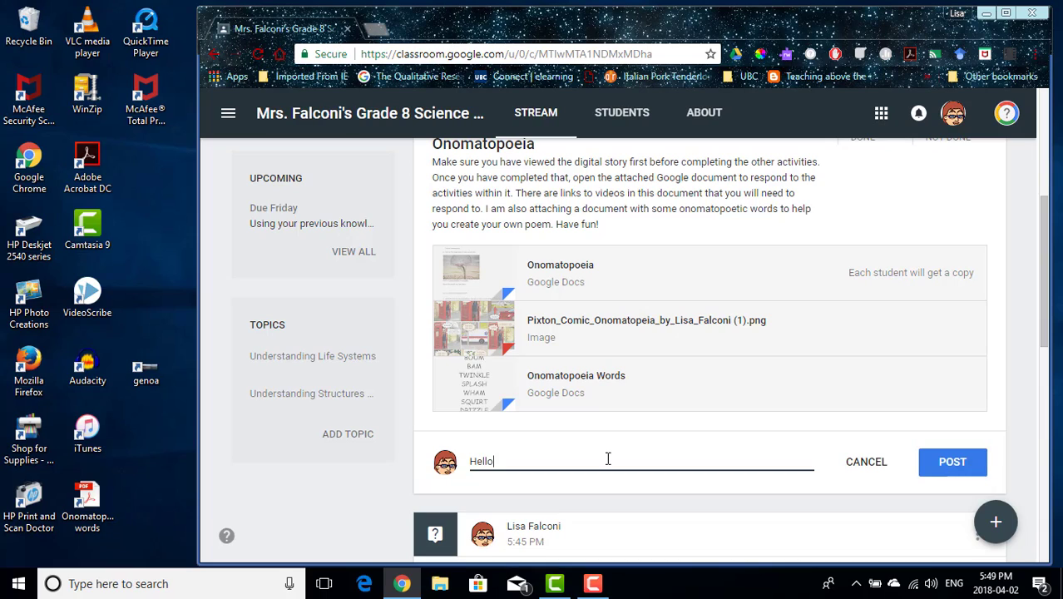
left_click(959, 462)
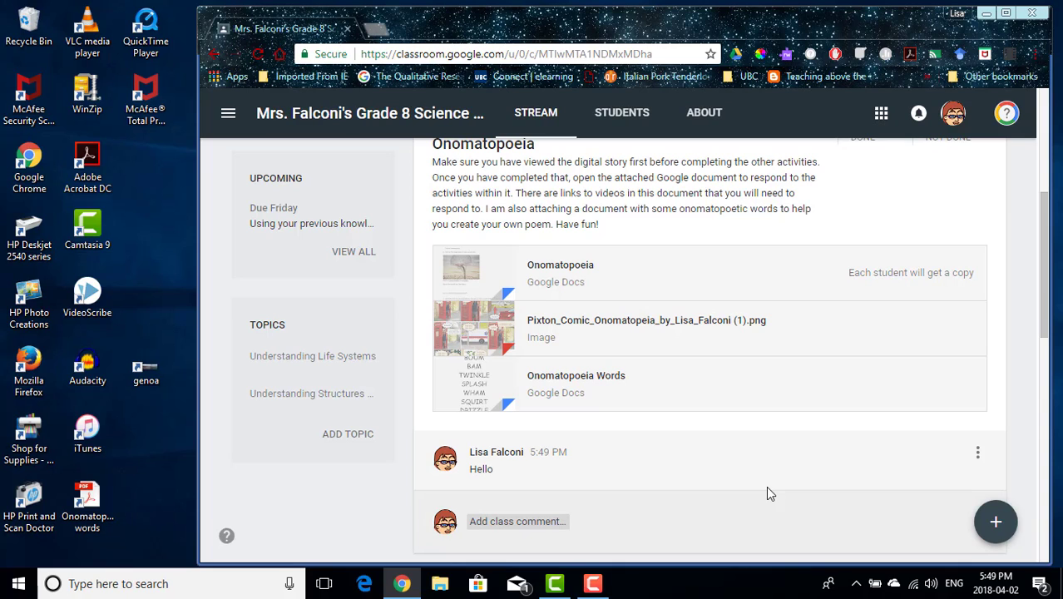
Move the "Don't forget the science project is due soon!" announcement to the top of the stream and check its placement.
scroll(767, 490, "up", 4)
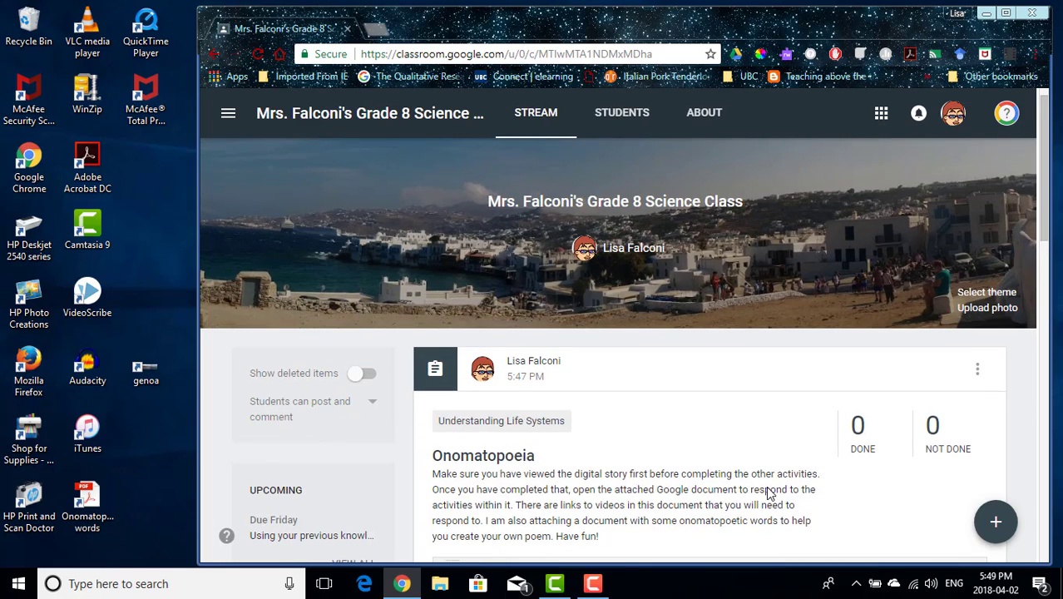
scroll(767, 493, "down", 1)
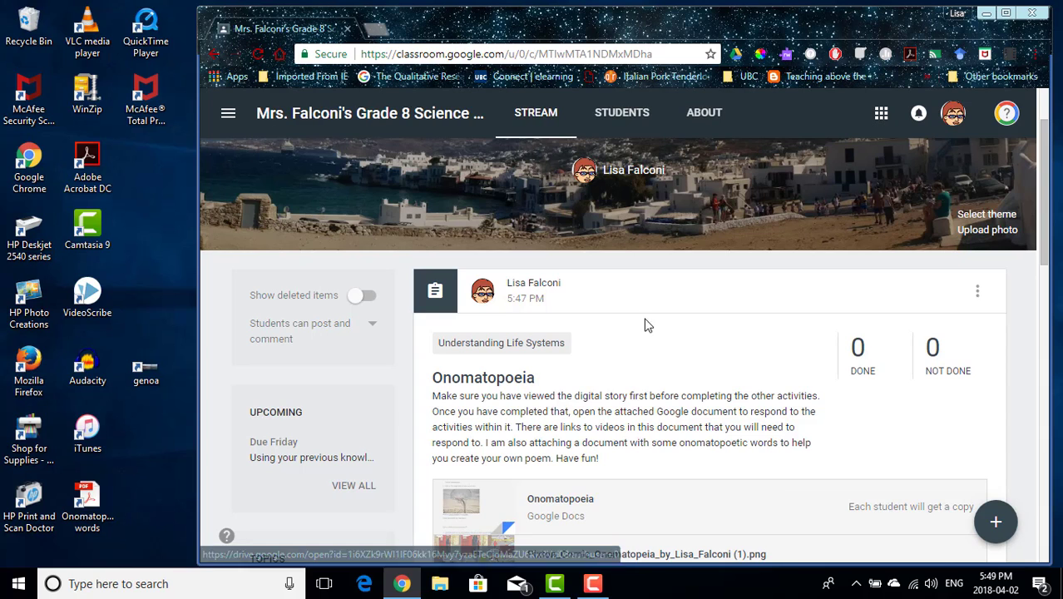
scroll(655, 374, "down", 12)
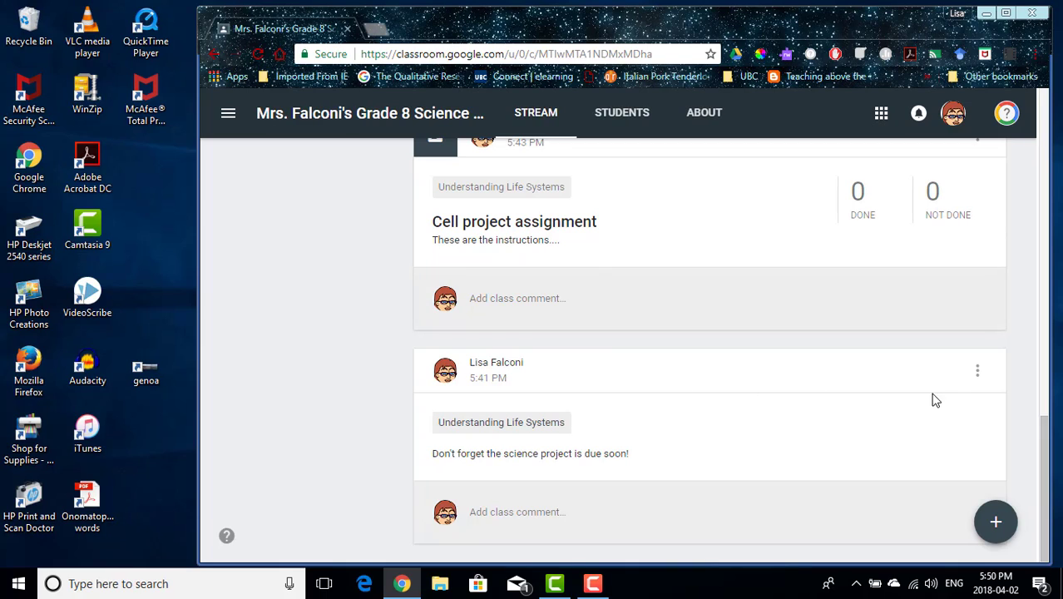
left_click(977, 376)
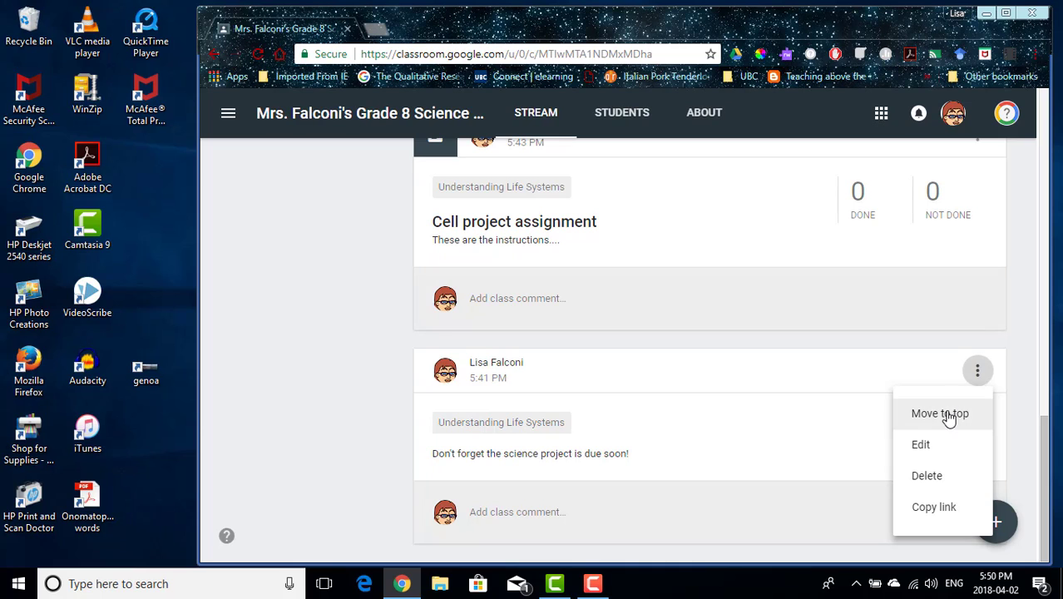
left_click(944, 414)
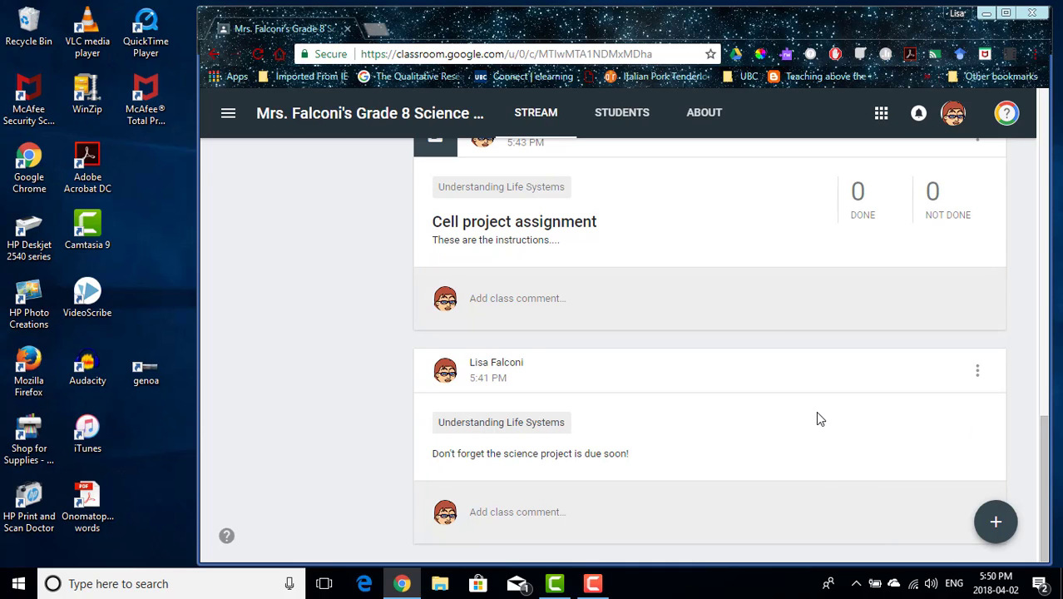
scroll(816, 412, "up", 15)
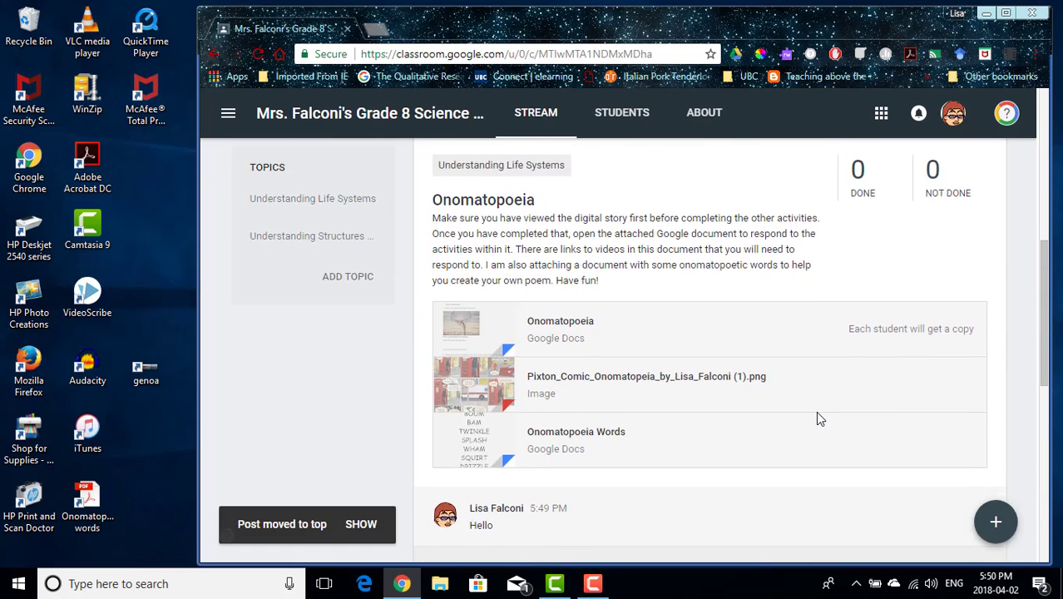
scroll(815, 411, "down", 2)
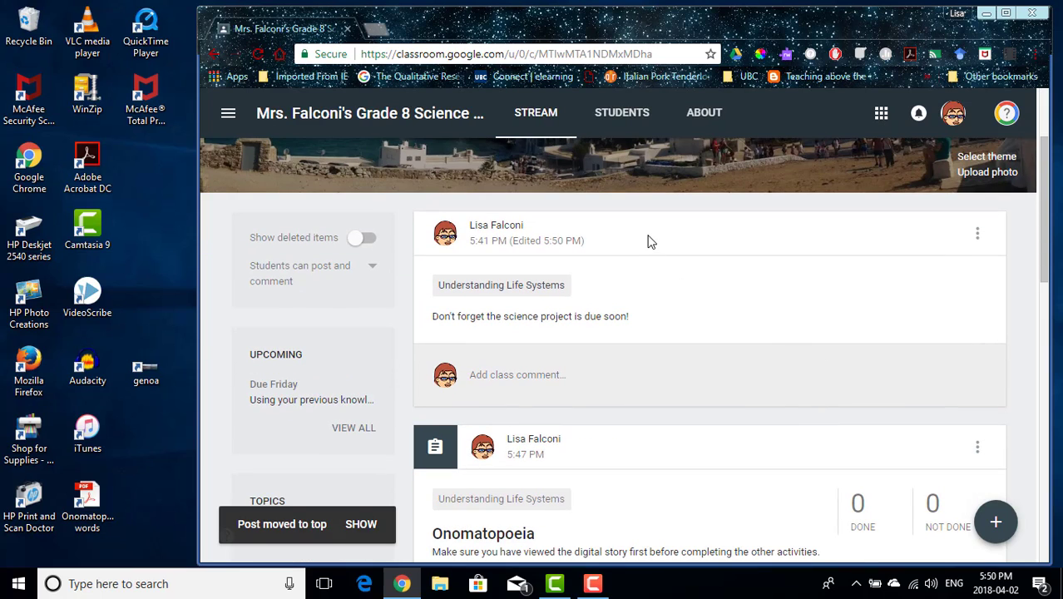
scroll(783, 359, "down", 1)
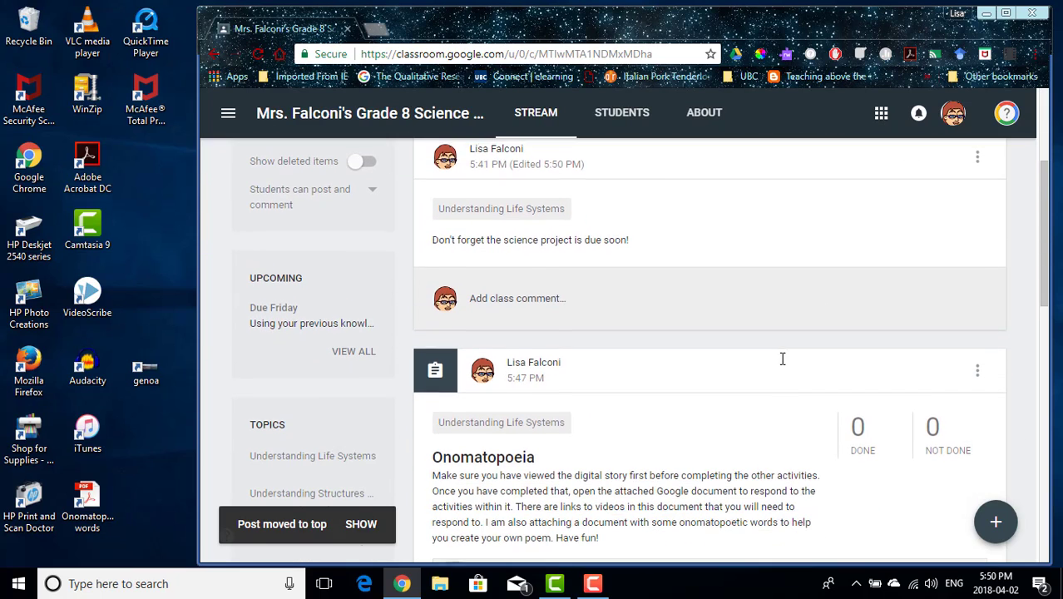